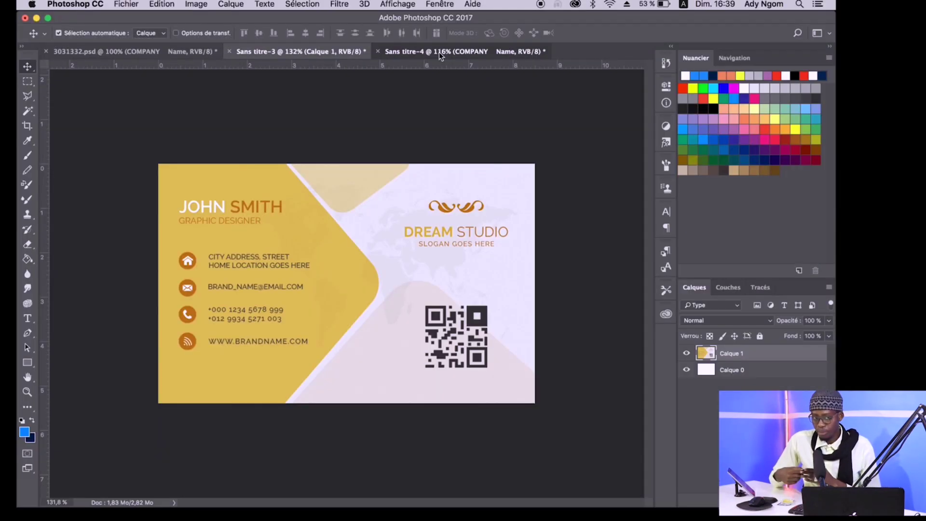
Step: Flip through the open Sans titre-3, yellow and blue example cards, then start a new document
click(439, 52)
click(304, 54)
click(211, 54)
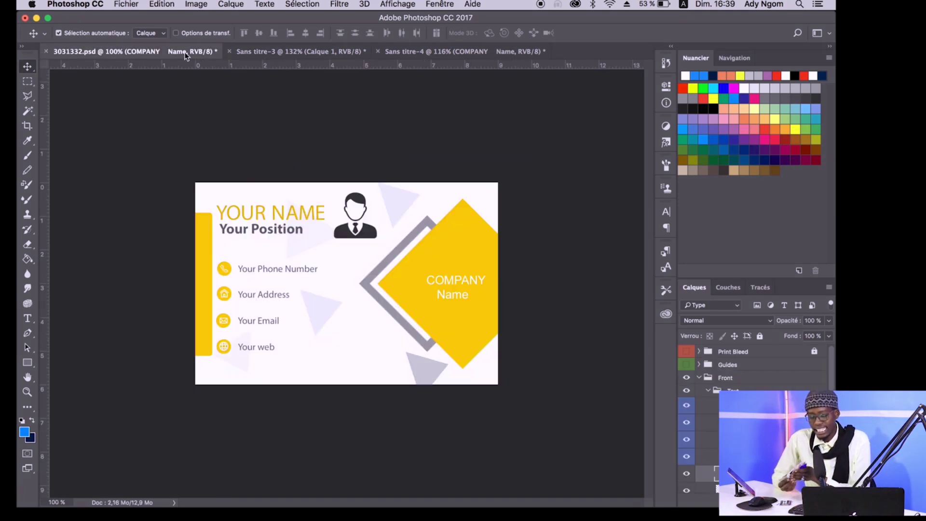
click(459, 53)
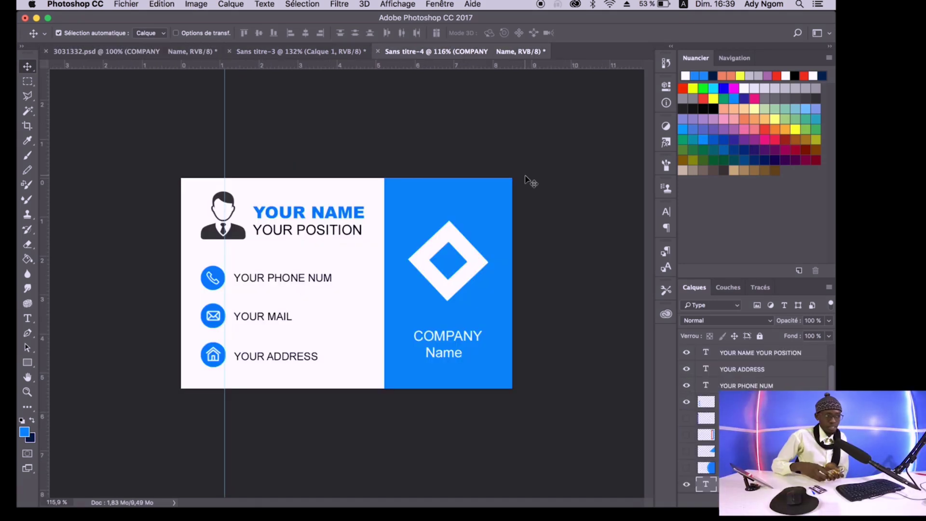
key(super+n)
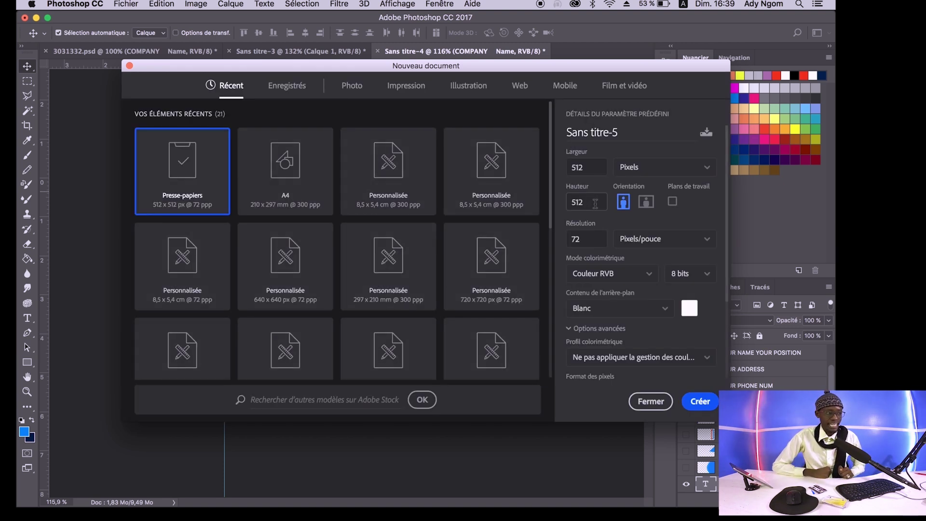
Step: Create an 8,5 × 5,4 cm landscape document at 300 ppi and unlock its background
click(637, 172)
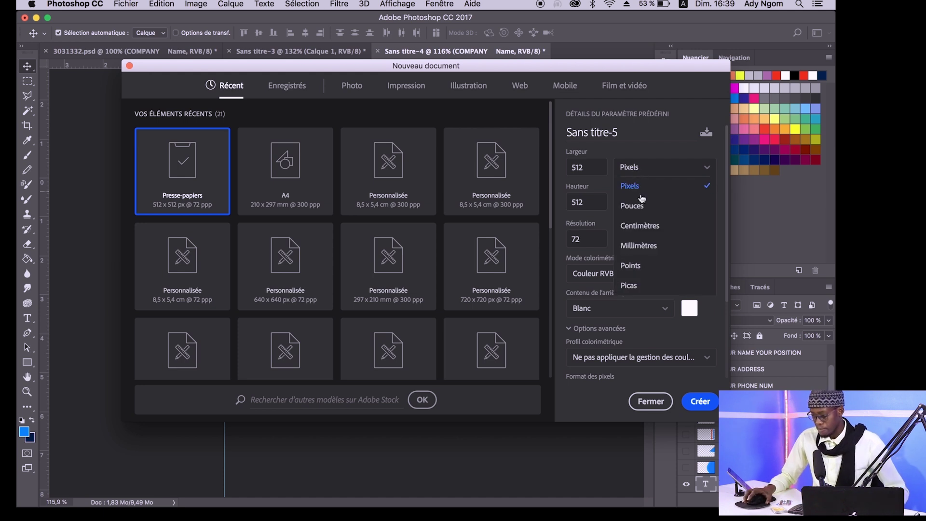
click(639, 226)
text(8,)
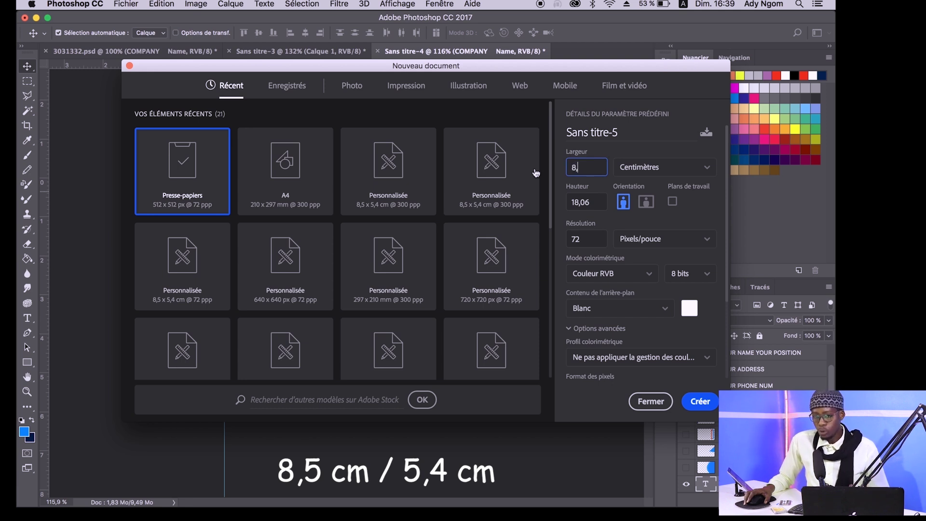
text(5)
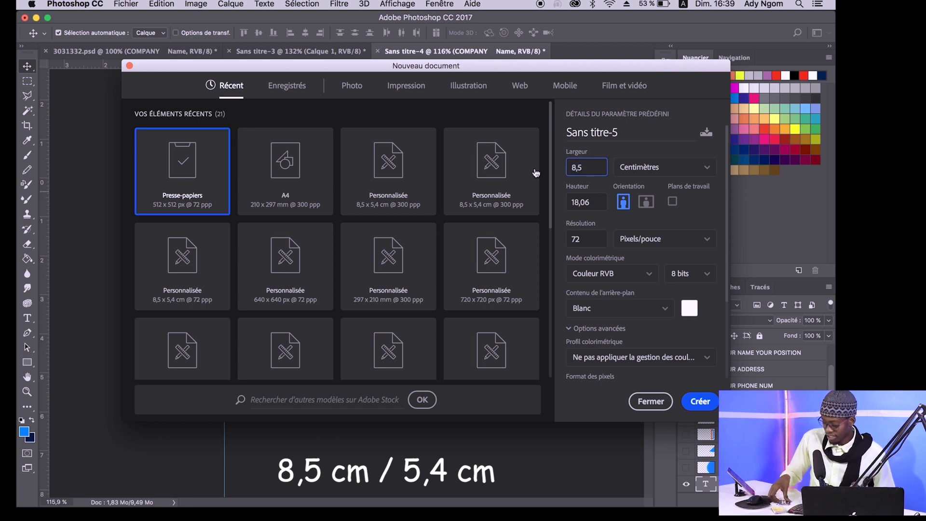
click(568, 202)
text(5,4)
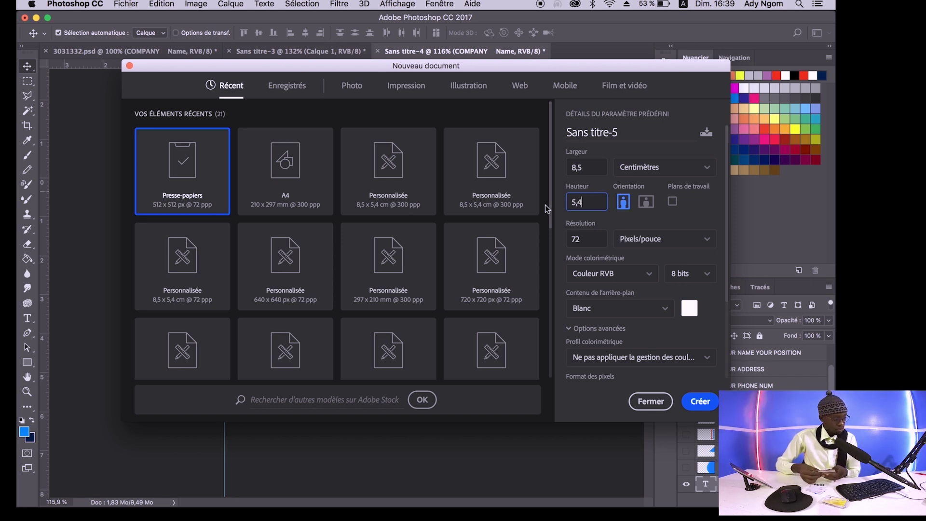
click(645, 202)
text(300)
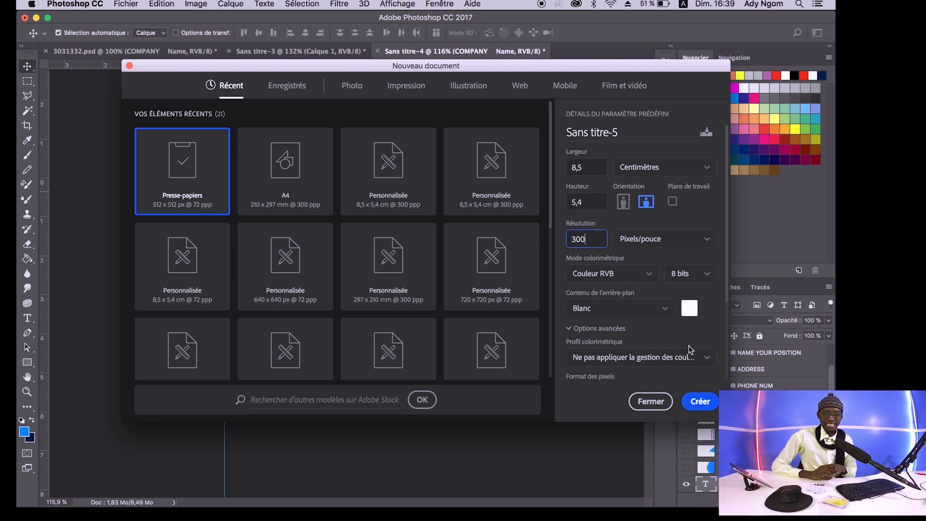
click(696, 402)
double_click(784, 361)
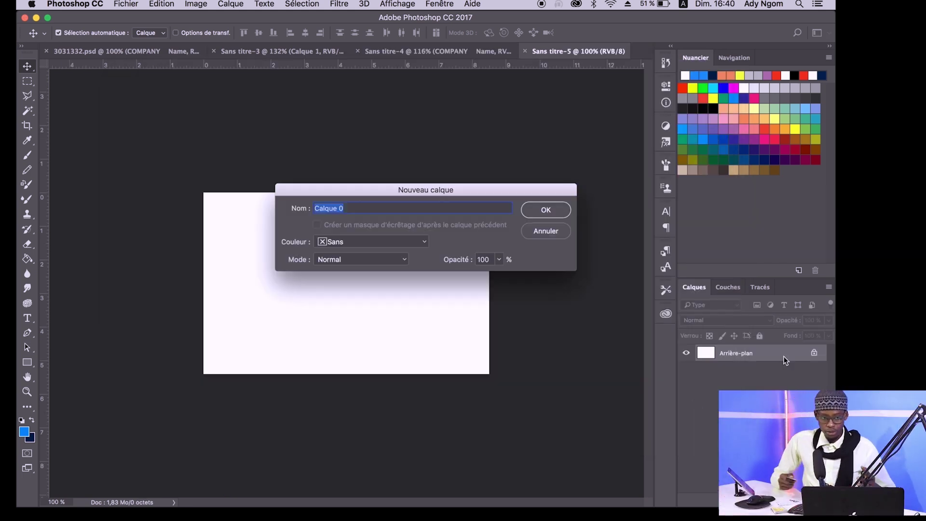
Step: Confirm layer Calque 0, then marquee the card's right portion and fill it blue
key(Return)
scroll(504, 384, up, 2)
key(m)
mouse_move(128, 135)
mouse_down()
mouse_move(227, 332)
mouse_move(295, 382)
mouse_up()
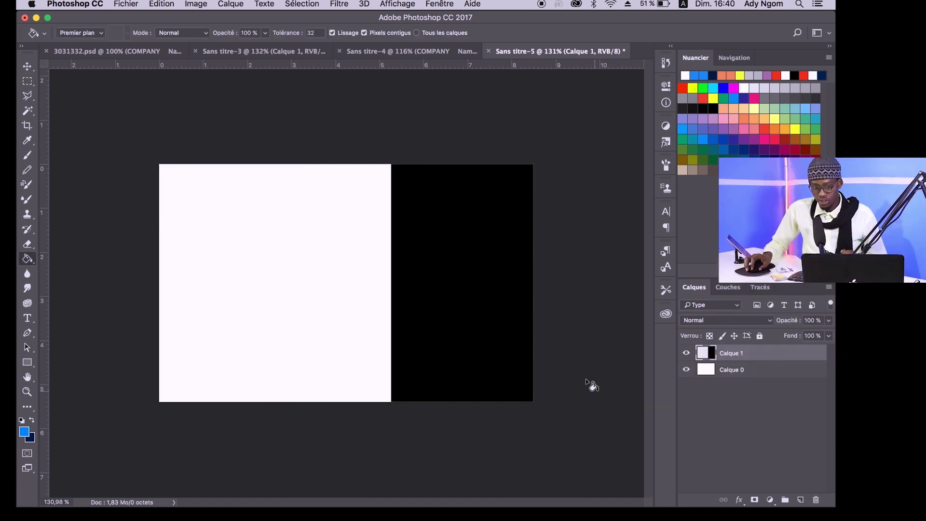
click(462, 304)
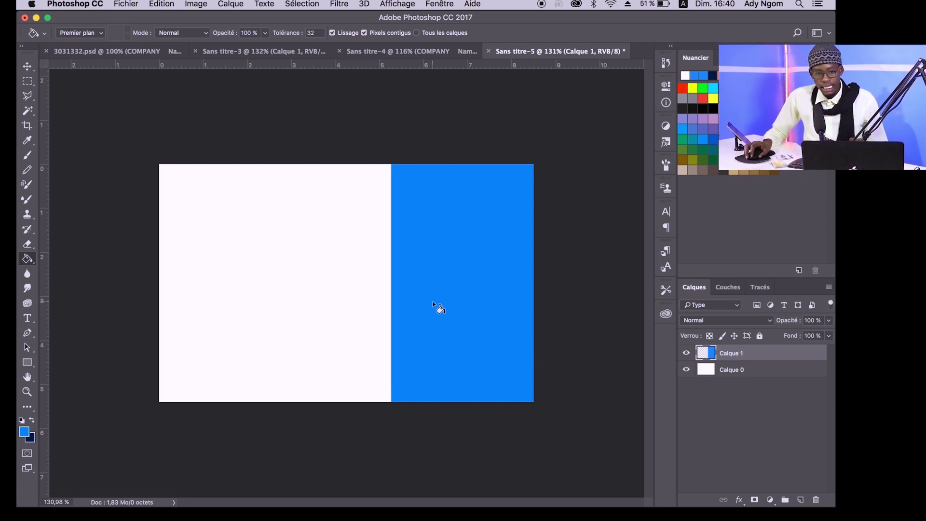
click(27, 362)
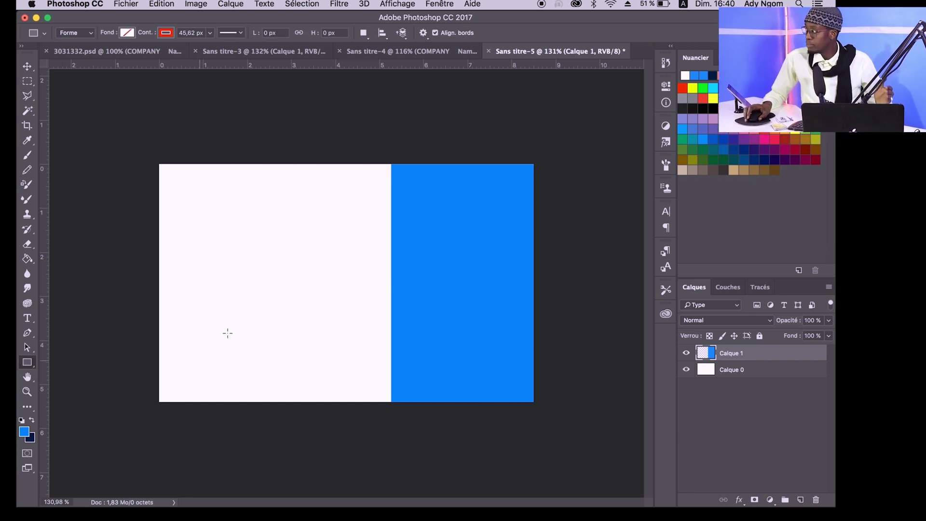
Step: Set the rectangle outline colour to the card's sampled blue
click(165, 33)
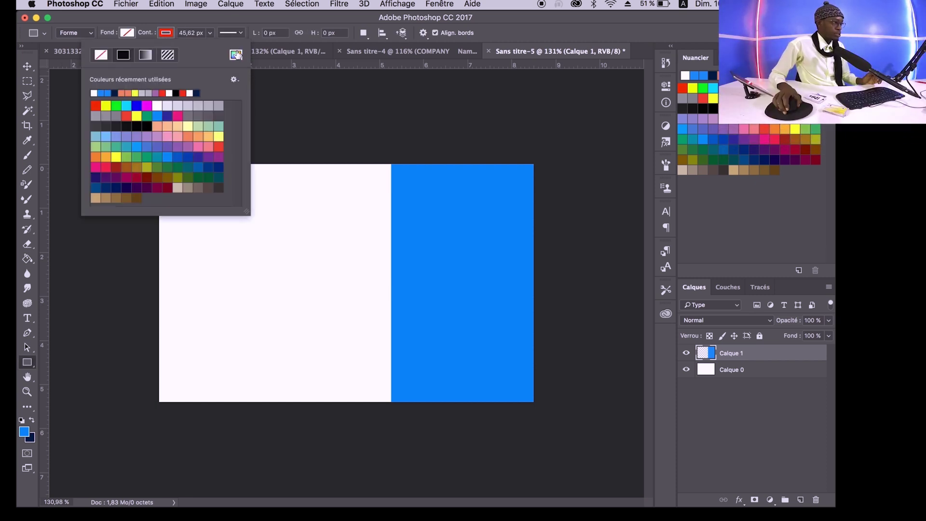
click(236, 51)
click(424, 251)
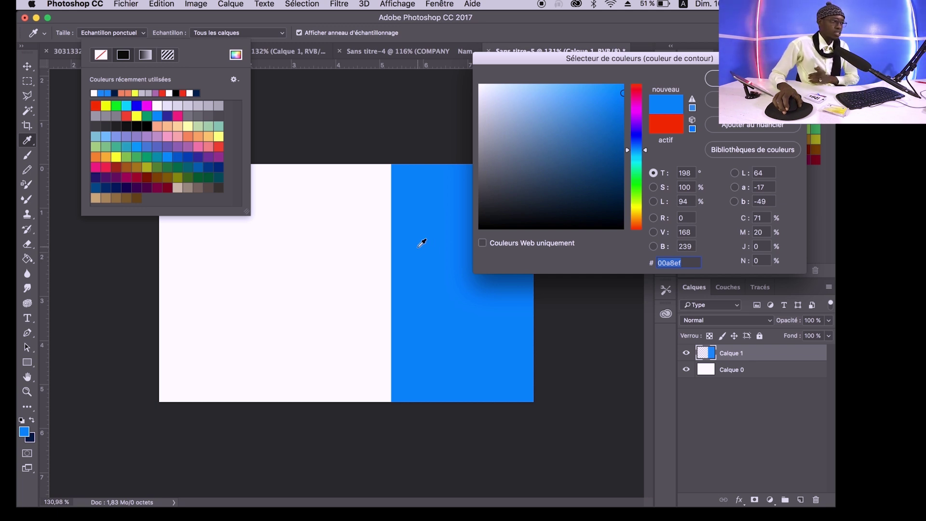
key(Return)
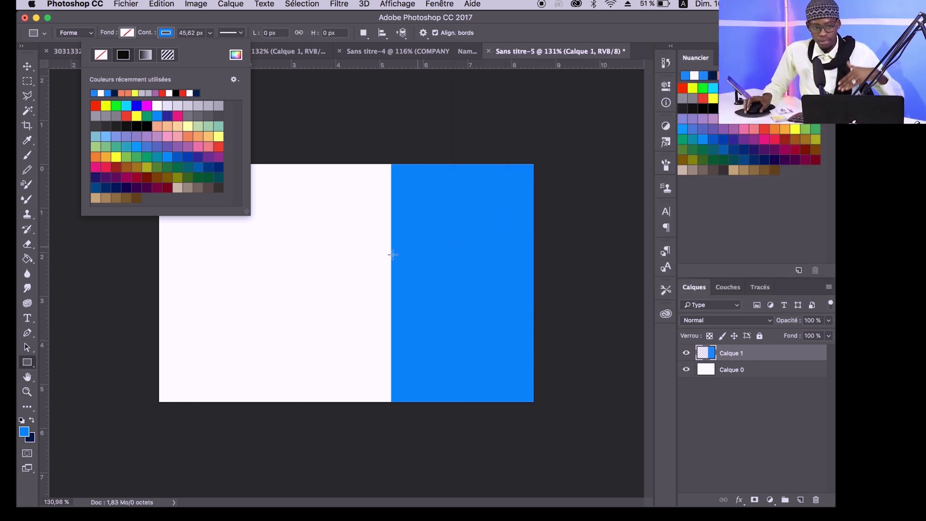
Step: Draw a square outline, rotate it 45° into a diamond, and move it onto the white-blue boundary
click(370, 249)
drag(361, 233, 447, 341)
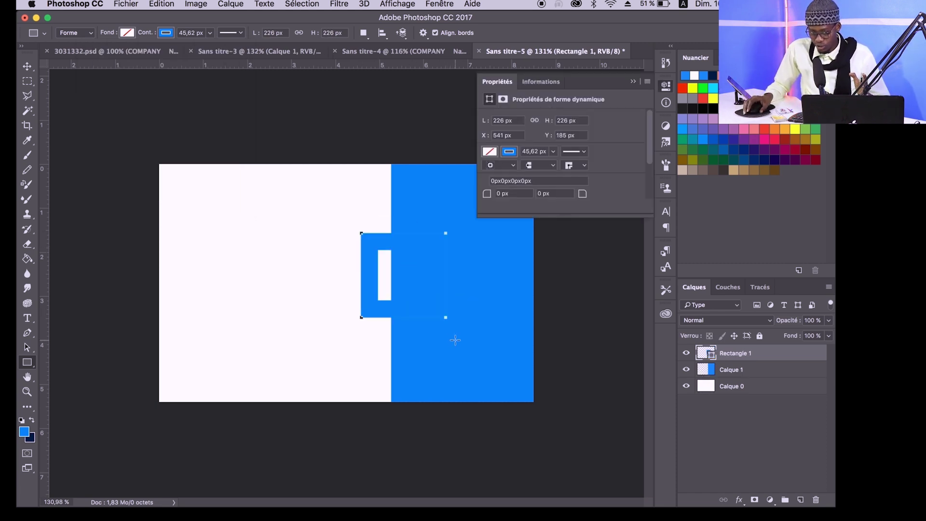
key(ctrl+t)
drag(488, 321, 428, 365)
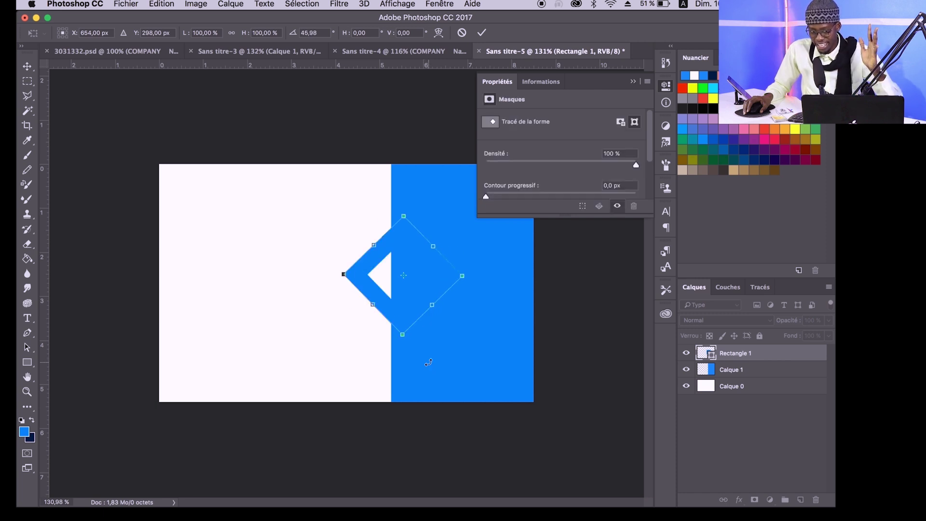
key(Return)
key(Return)
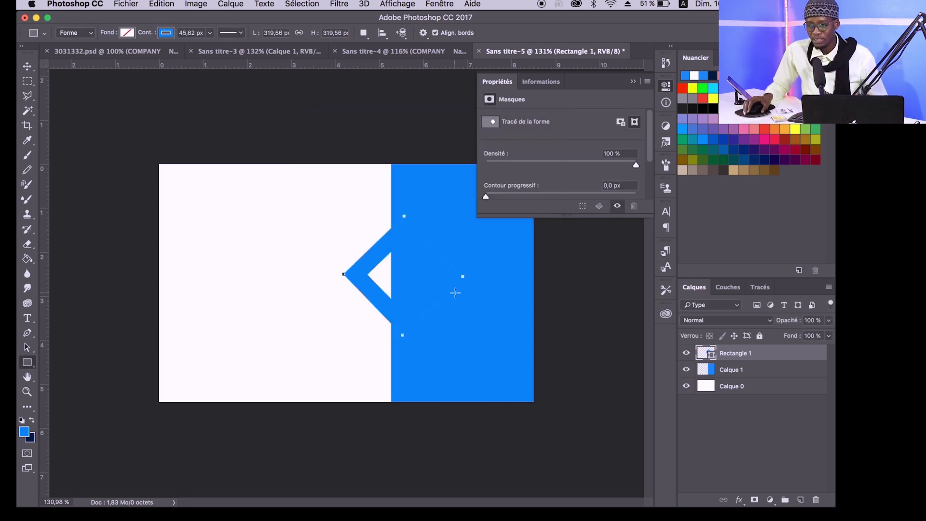
key(v)
mouse_move(368, 265)
mouse_down()
mouse_move(309, 270)
mouse_move(366, 273)
mouse_up()
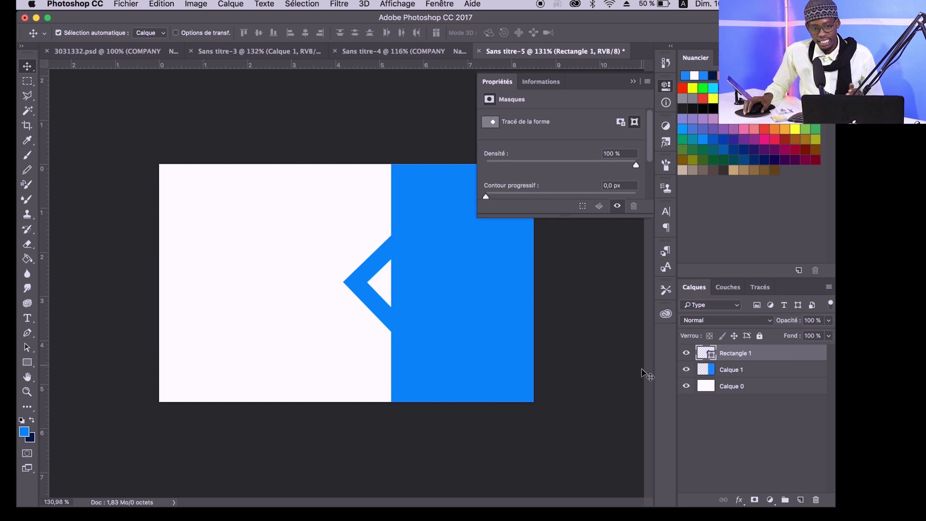
click(632, 82)
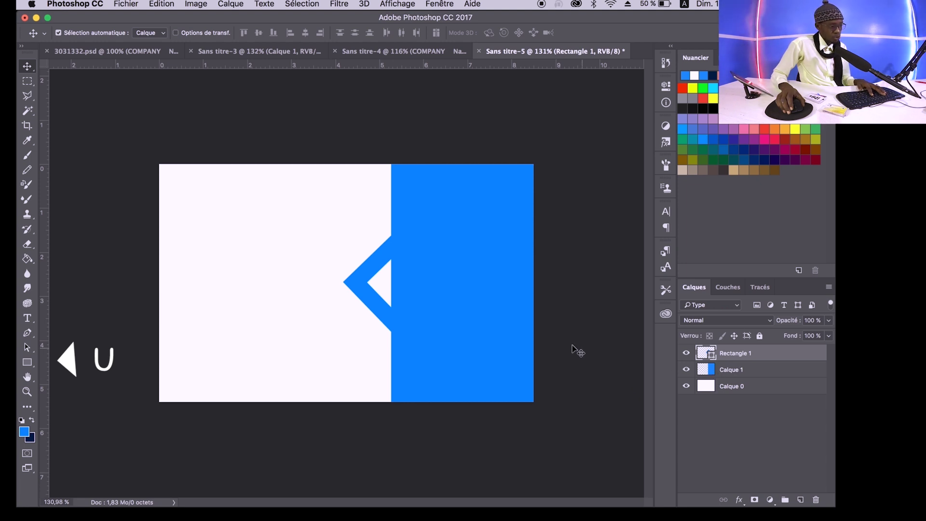
Step: Shift the diamond left into the white area and change its outline to white
drag(354, 280, 295, 283)
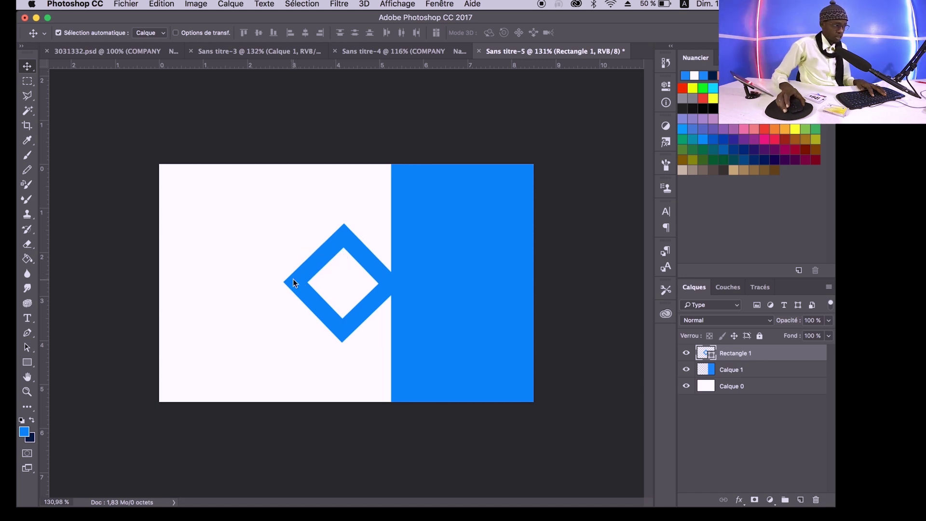
drag(293, 282, 293, 285)
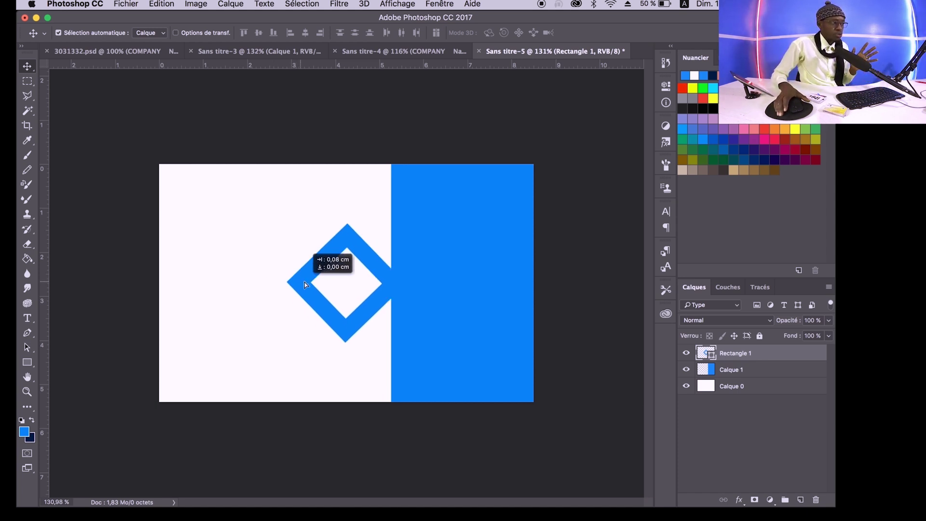
key(u)
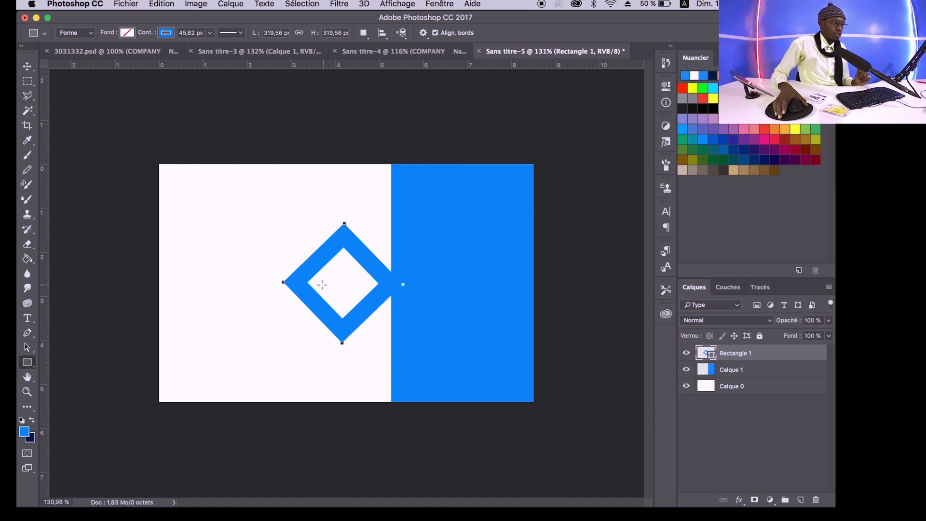
click(166, 33)
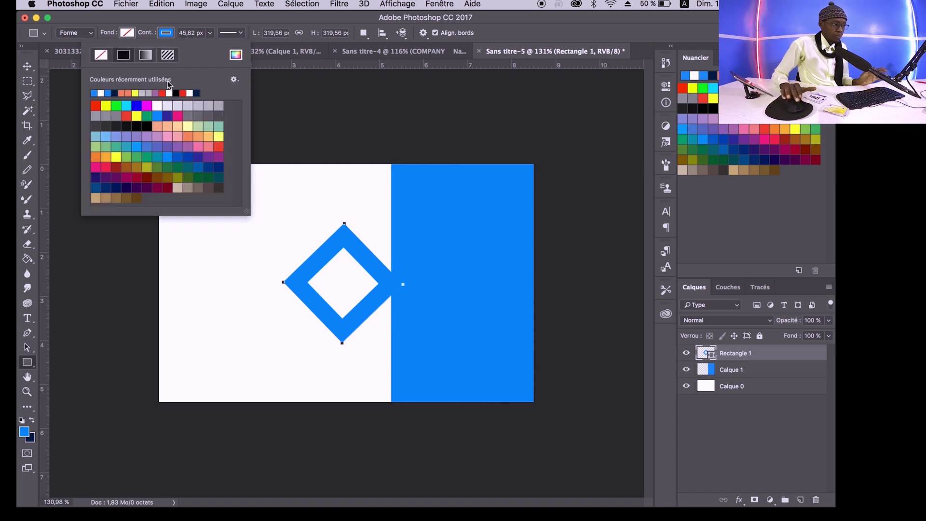
click(192, 94)
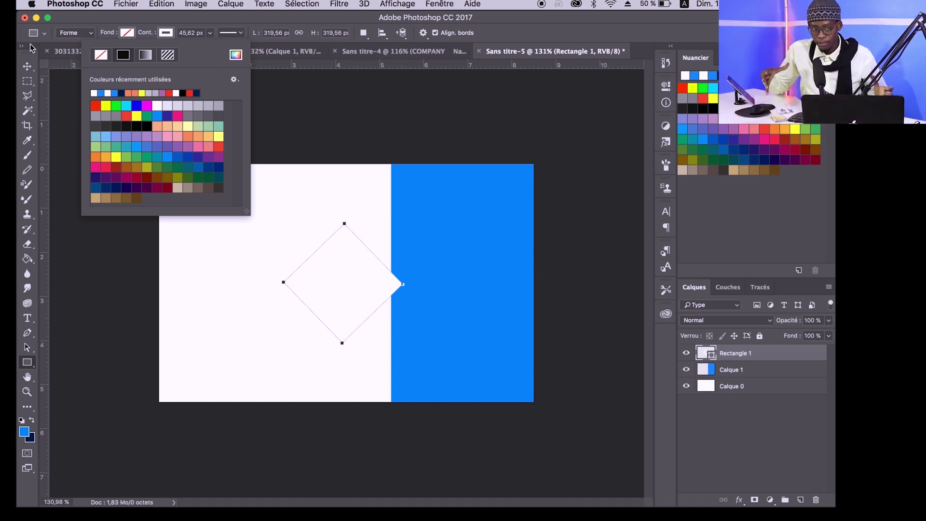
Step: Move the white-outlined diamond fully inside the blue half
click(28, 69)
mouse_move(372, 279)
mouse_down()
mouse_move(432, 275)
mouse_move(424, 280)
mouse_up()
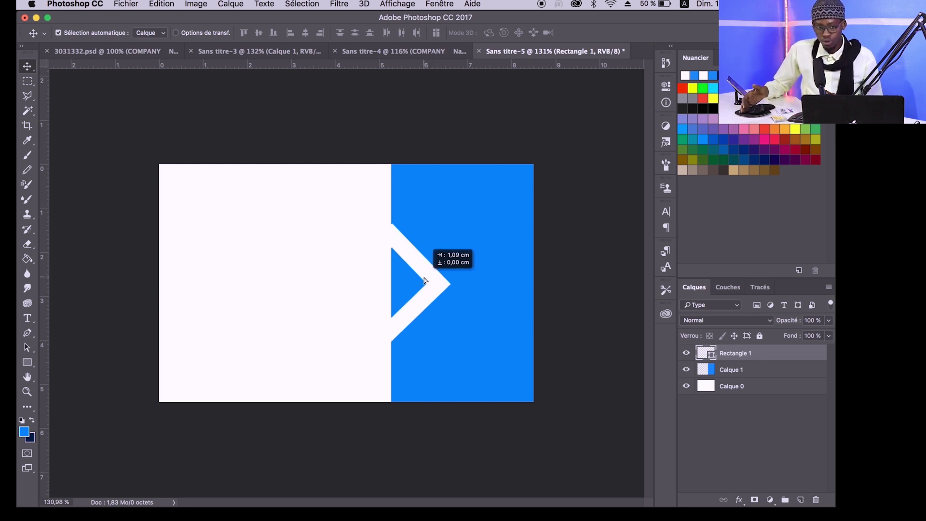
drag(424, 280, 490, 245)
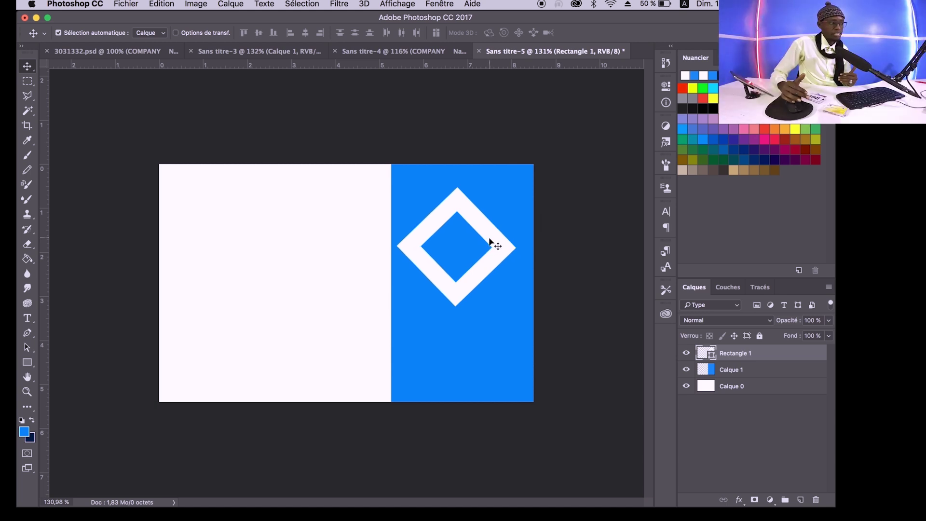
Step: Fill the diamond with blue and drag it left across the white-blue boundary
key(u)
click(127, 32)
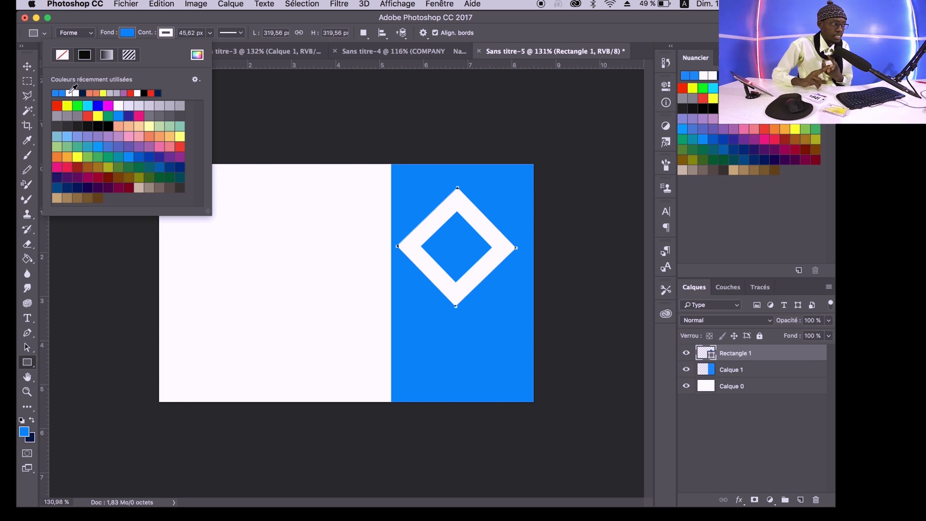
click(23, 60)
mouse_move(501, 248)
mouse_down()
mouse_move(409, 269)
mouse_move(430, 272)
mouse_move(435, 289)
mouse_up()
Step: Nudge the diamond slightly left and begin dragging the avatar icon from the reference card
key(Left)
key(Left)
key(Left)
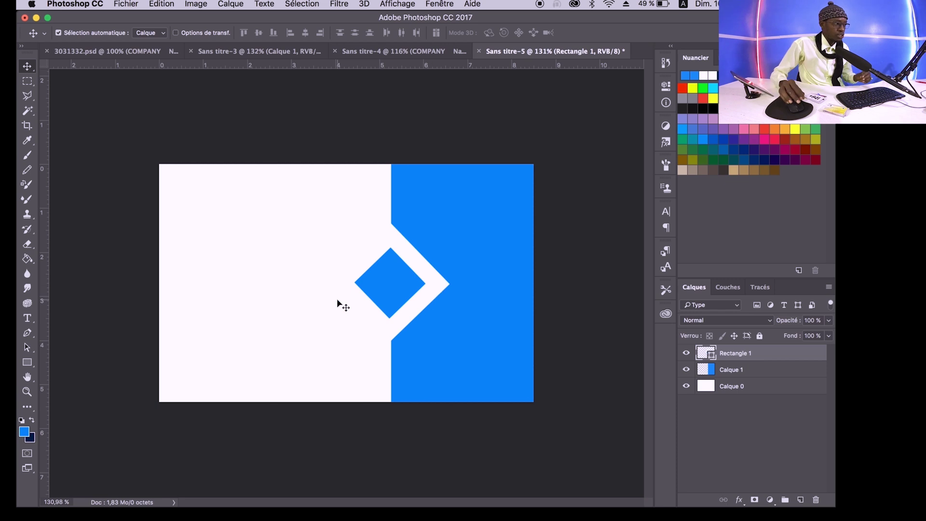
key(t)
drag(223, 198, 460, 73)
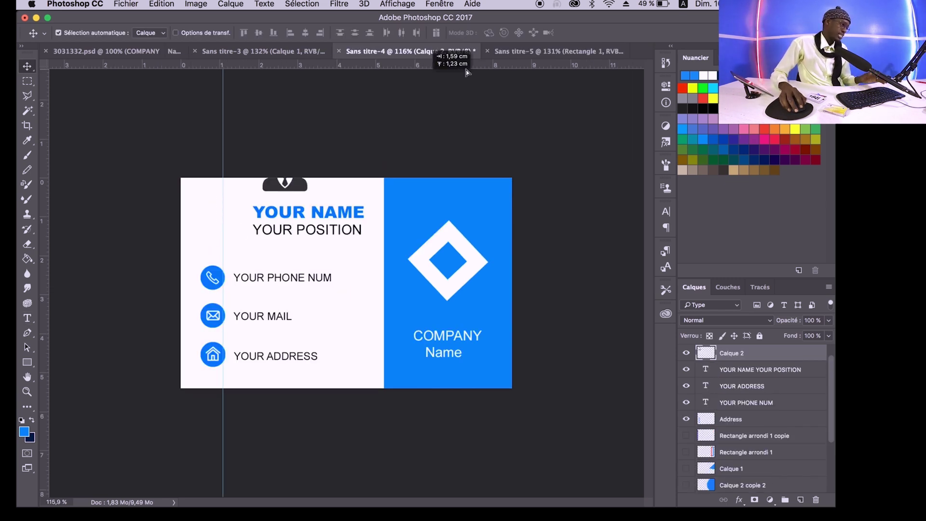
Step: Drop the person avatar at the new card's top-left
drag(460, 72, 398, 210)
drag(254, 244, 223, 193)
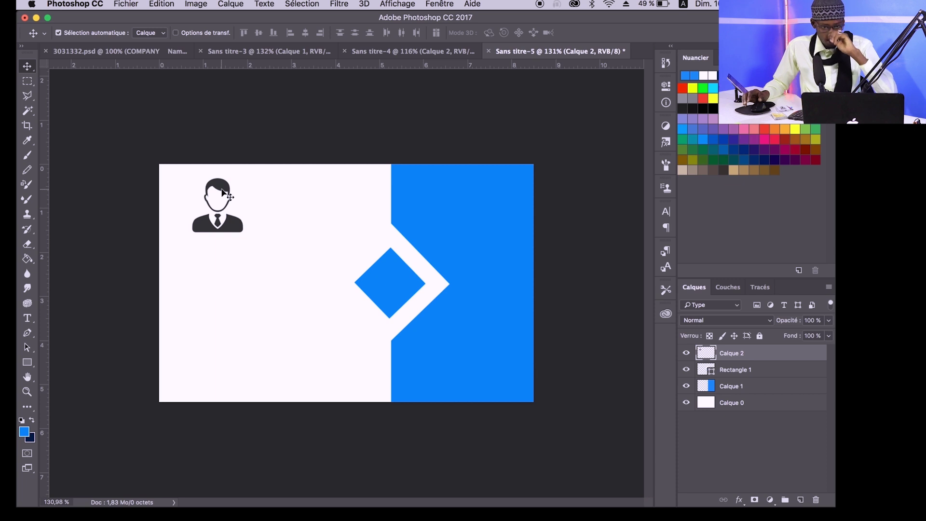
key(t)
click(255, 200)
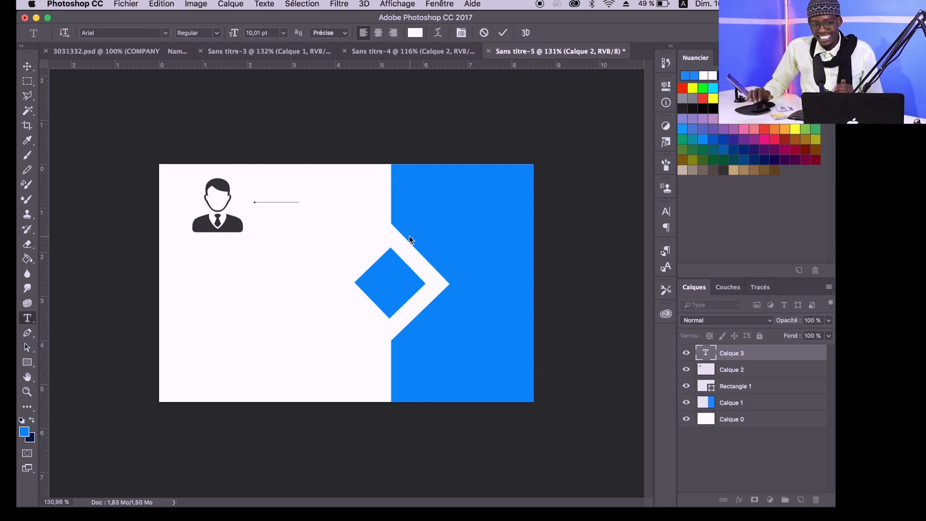
click(483, 34)
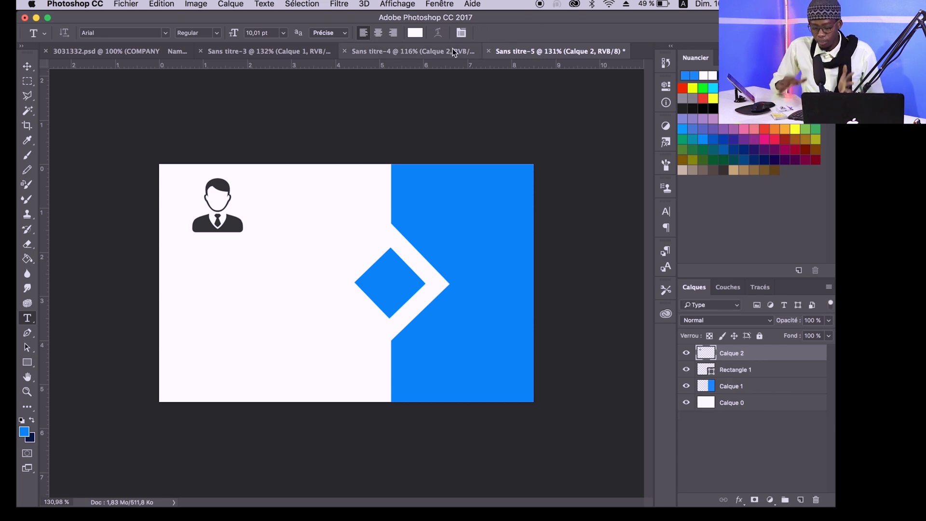
Step: Copy the YOUR NAME / YOUR POSITION text into the new card and start bringing the three contact icons
click(446, 52)
key(v)
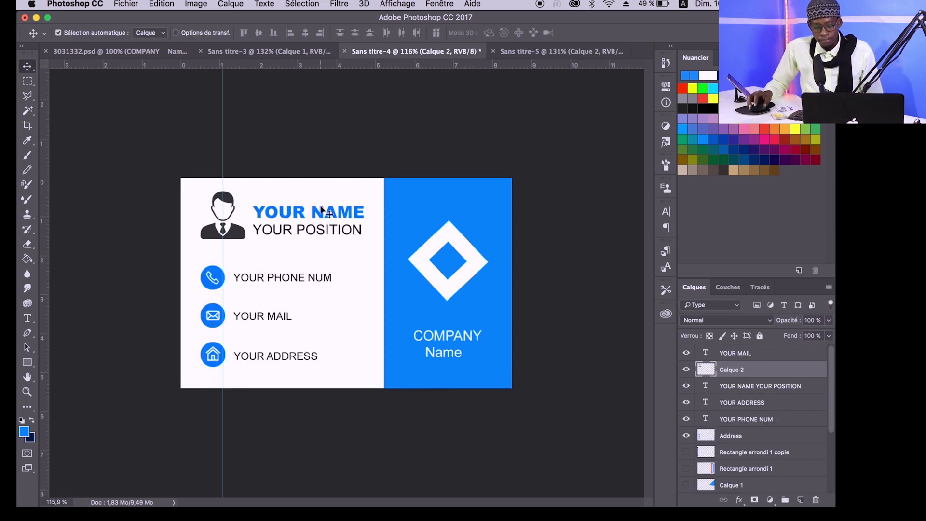
drag(320, 207, 292, 166)
click(360, 50)
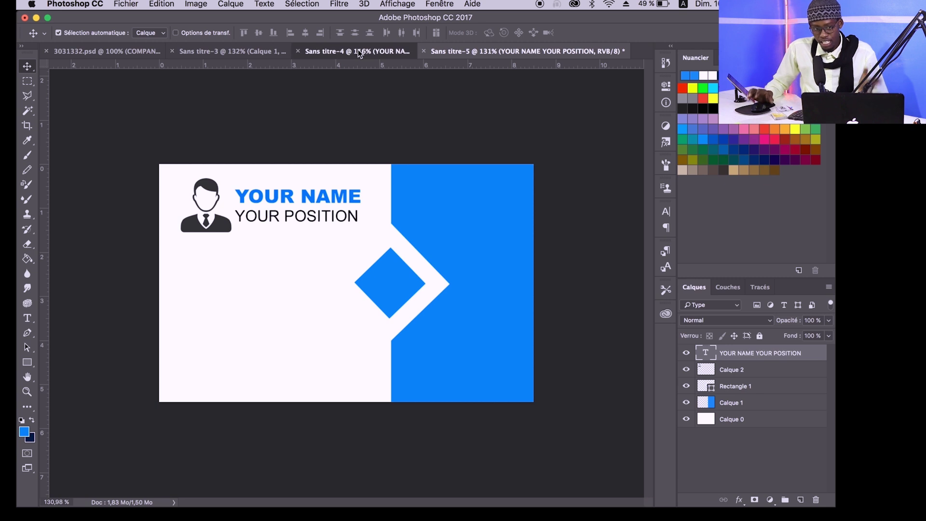
mouse_move(213, 276)
mouse_down()
mouse_move(537, 50)
mouse_move(441, 189)
mouse_up()
Step: Place the contact icons down the left side and align YOUR PHONE NUM beside the phone icon
drag(276, 315, 197, 273)
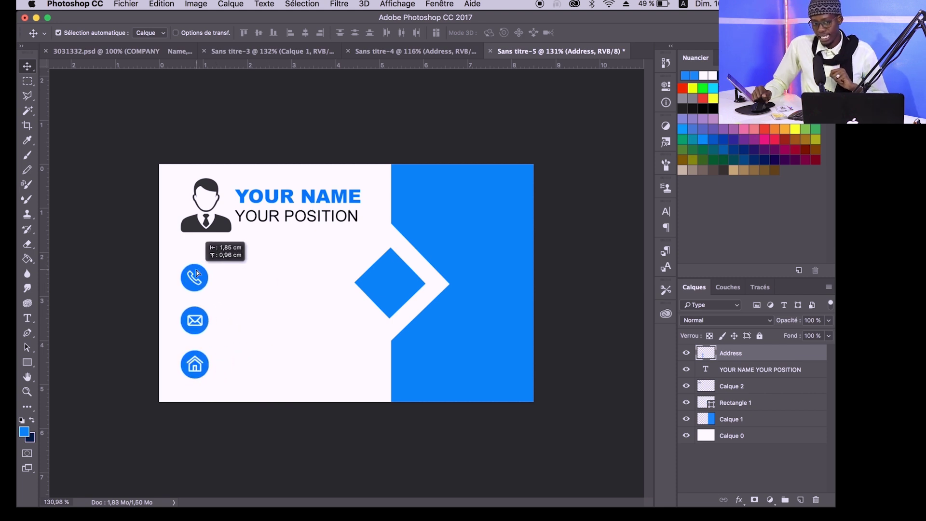
click(410, 51)
mouse_move(274, 283)
mouse_down()
mouse_move(558, 58)
mouse_move(547, 63)
mouse_up()
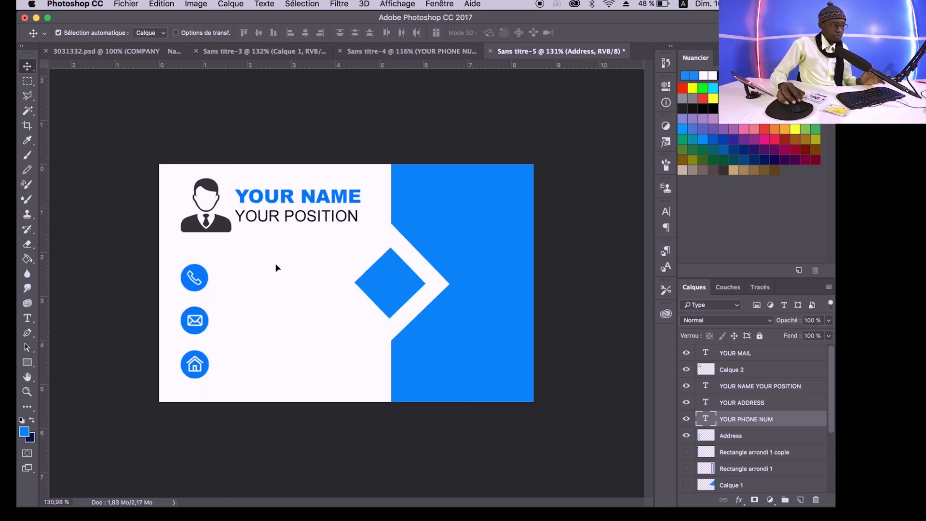
mouse_move(258, 274)
mouse_down()
mouse_move(269, 270)
mouse_move(274, 283)
mouse_up()
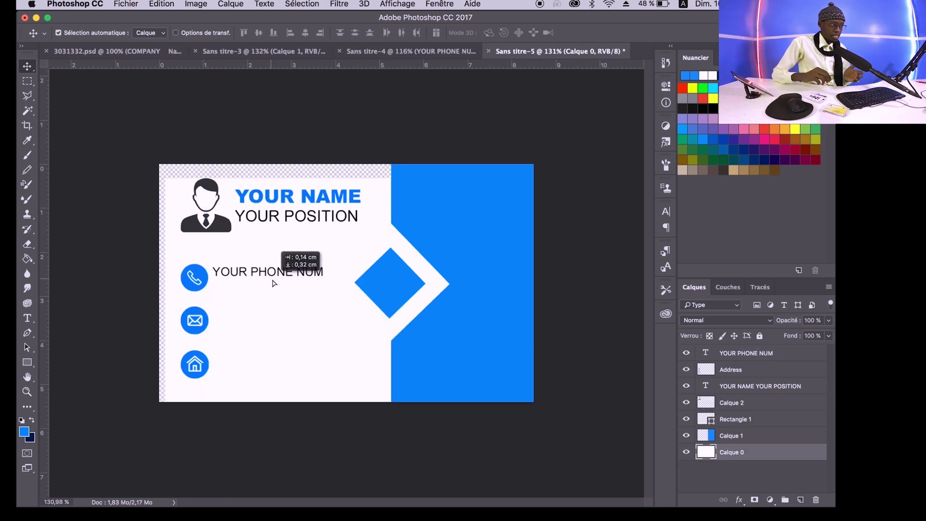
key(ctrl+z)
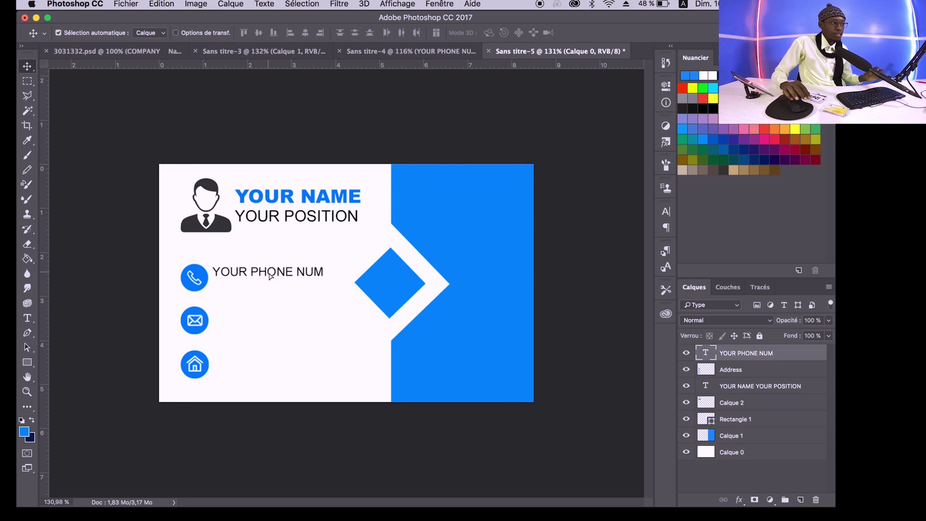
drag(269, 272, 270, 281)
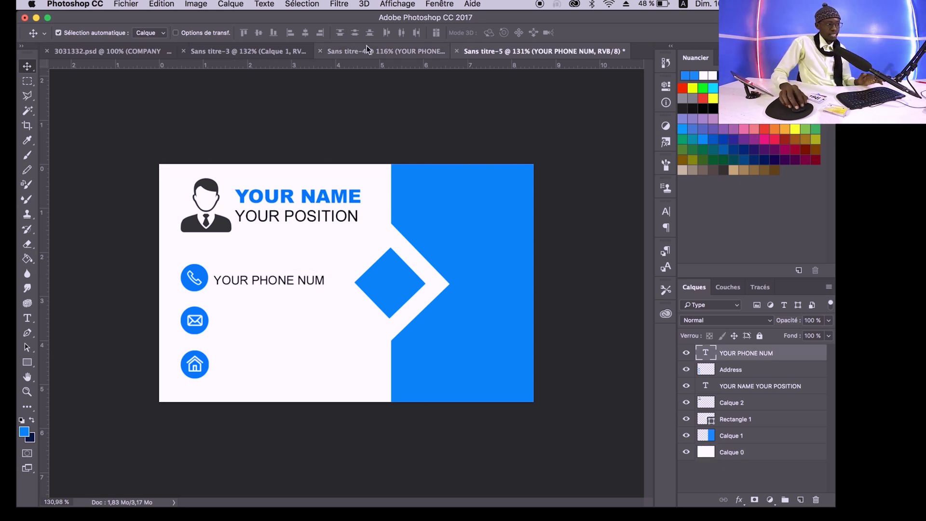
Step: Copy the YOUR MAIL and YOUR ADDRESS text layers from the reference card into the new card
click(381, 51)
click(264, 320)
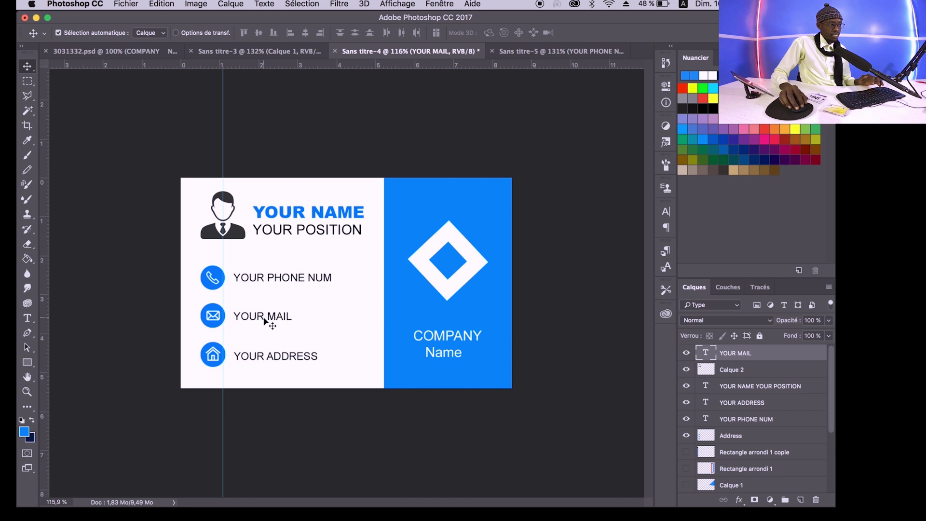
click(279, 363)
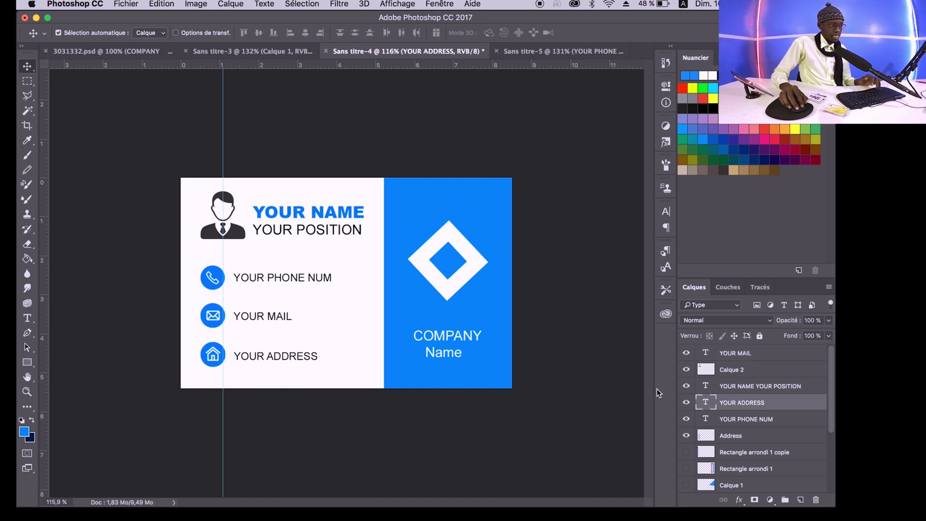
ctrl+click(757, 359)
mouse_move(277, 318)
mouse_down()
mouse_move(565, 44)
mouse_move(529, 94)
mouse_up()
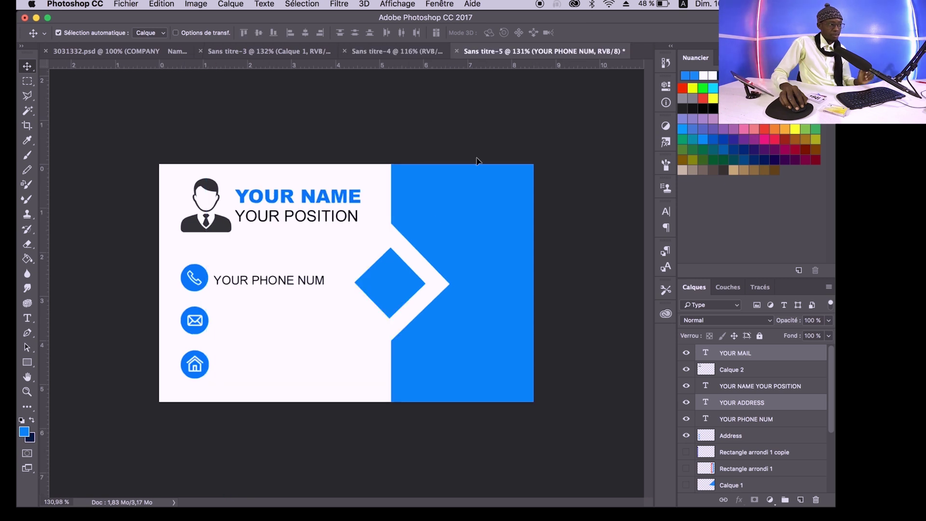
drag(299, 335, 267, 321)
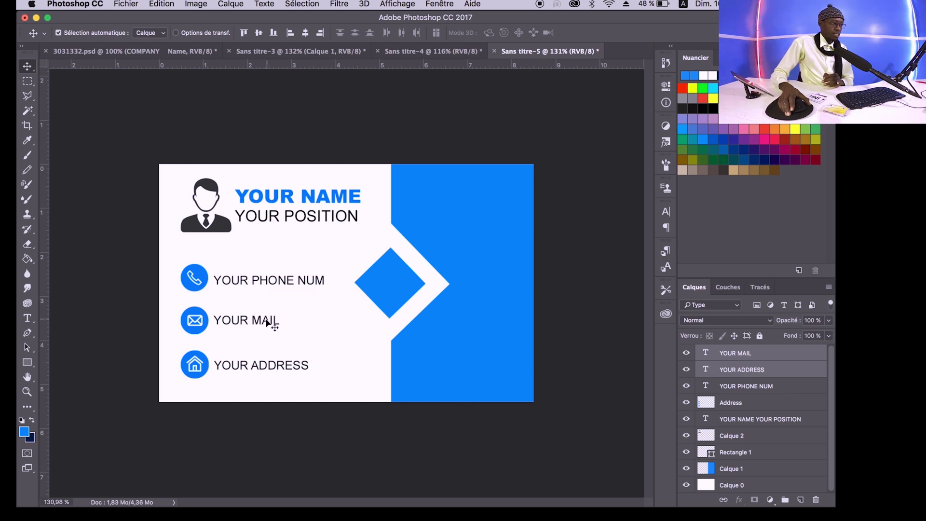
Step: Add a vertical guide aligning the contact lines' left edges, then deselect the text layers
drag(42, 280, 212, 280)
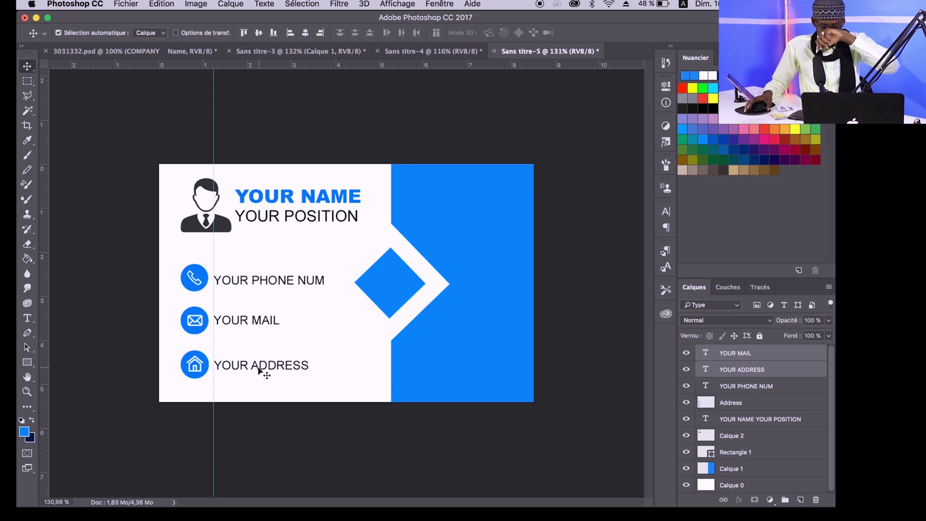
drag(260, 369, 260, 370)
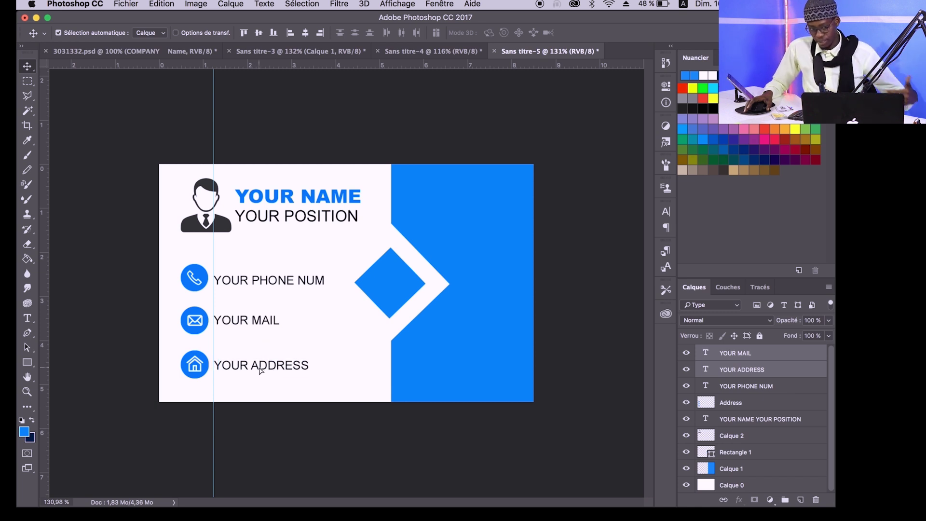
click(343, 351)
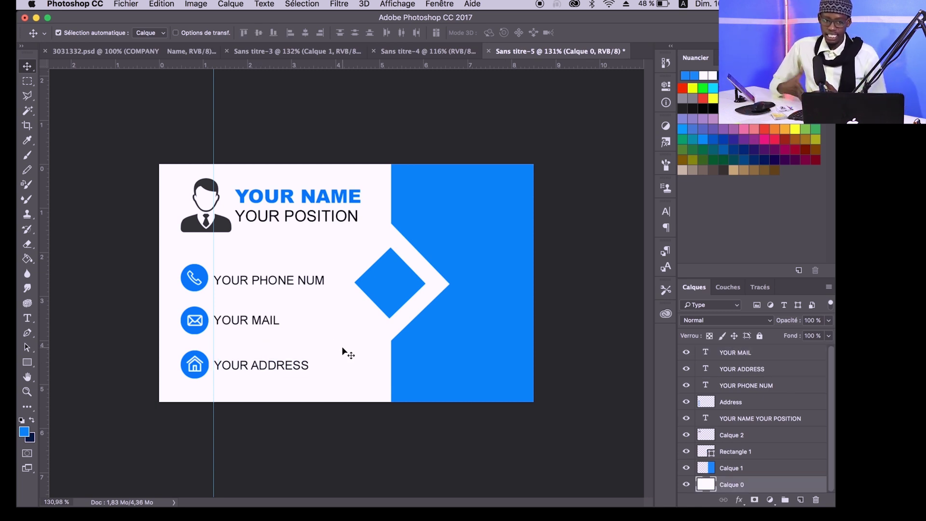
Step: Bring the COMPANY Name text over from the Sans titre-4 card
key(t)
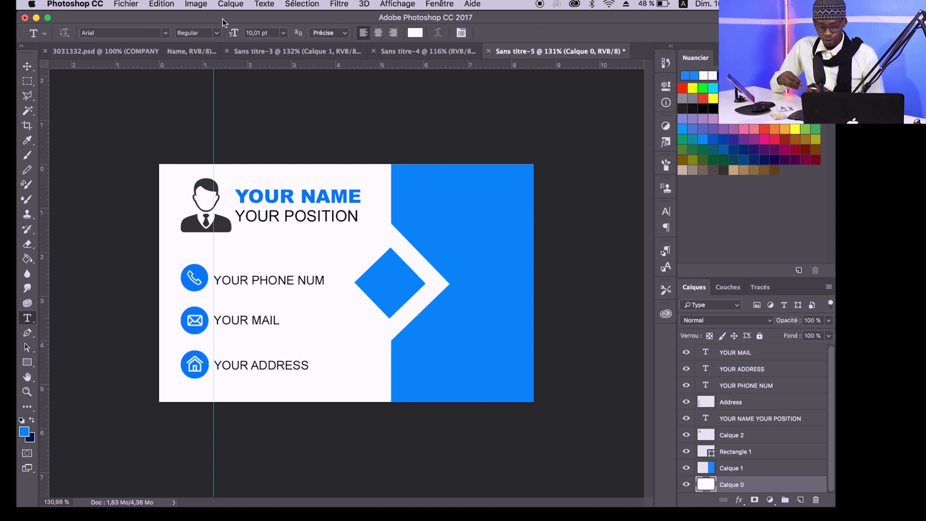
key(v)
click(400, 52)
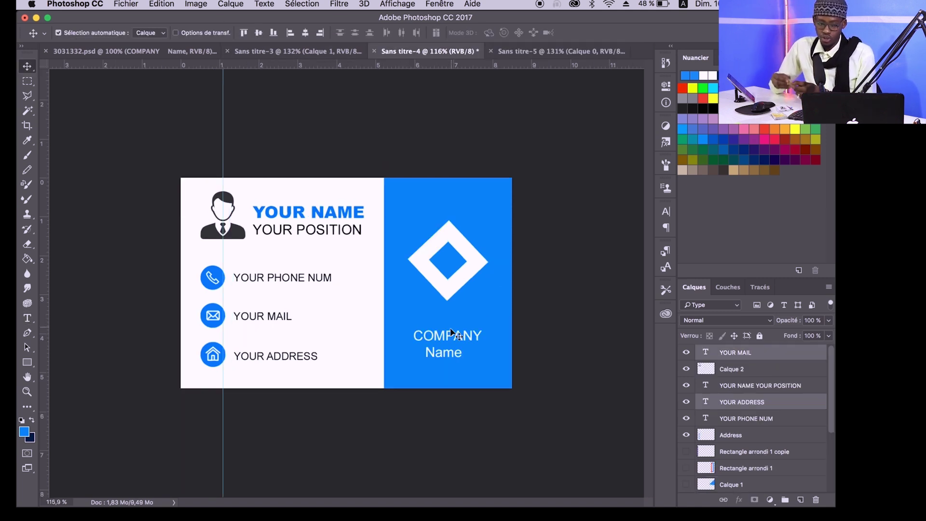
drag(448, 339, 464, 332)
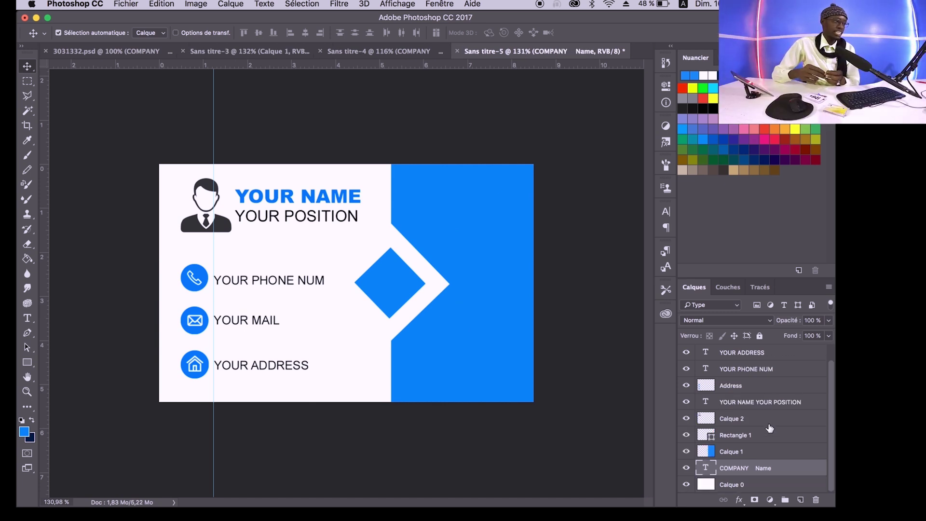
Step: Raise COMPANY Name above the blue shapes, move it lower right, and select a small square beside it
drag(749, 465, 750, 378)
mouse_move(463, 323)
mouse_down()
mouse_move(470, 356)
mouse_move(478, 356)
mouse_up()
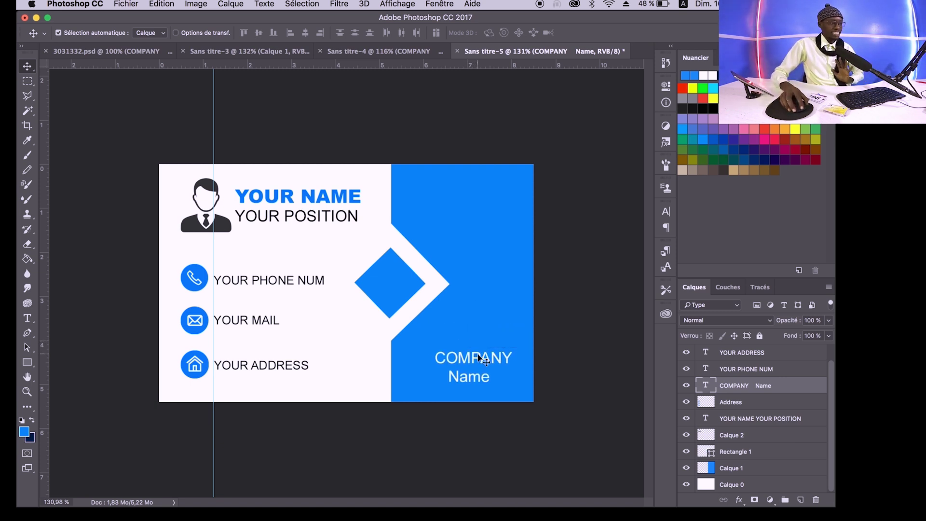
key(m)
drag(408, 359, 429, 382)
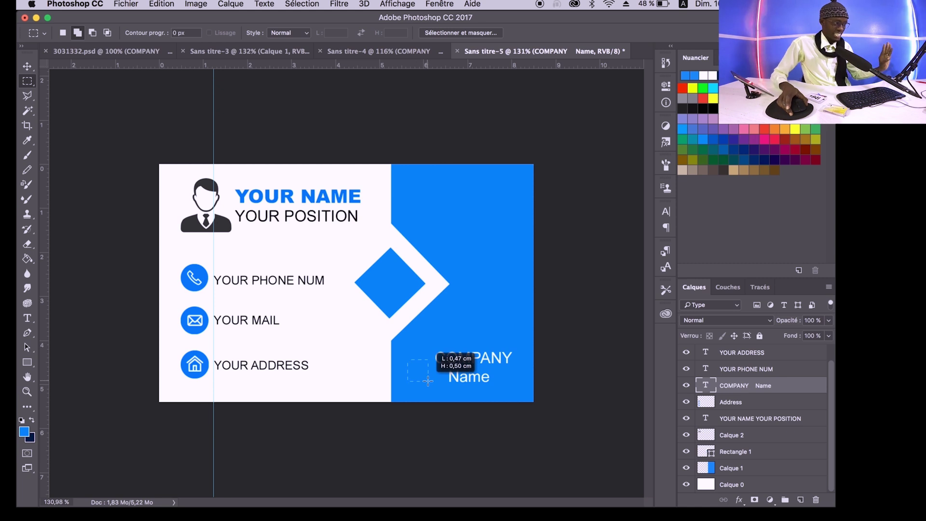
Step: Turn the selected square on its layer white with Hue/Saturation lightness +100
click(736, 471)
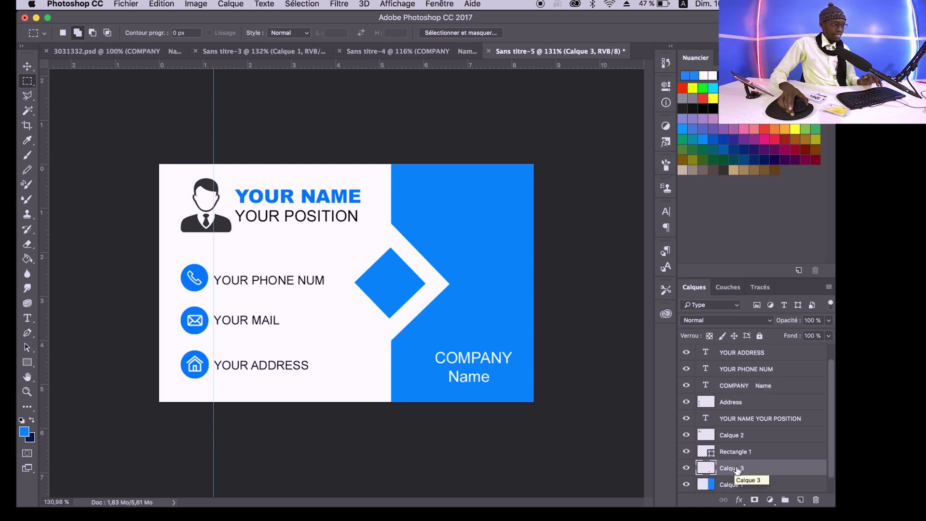
key(ctrl+u)
drag(419, 244, 585, 237)
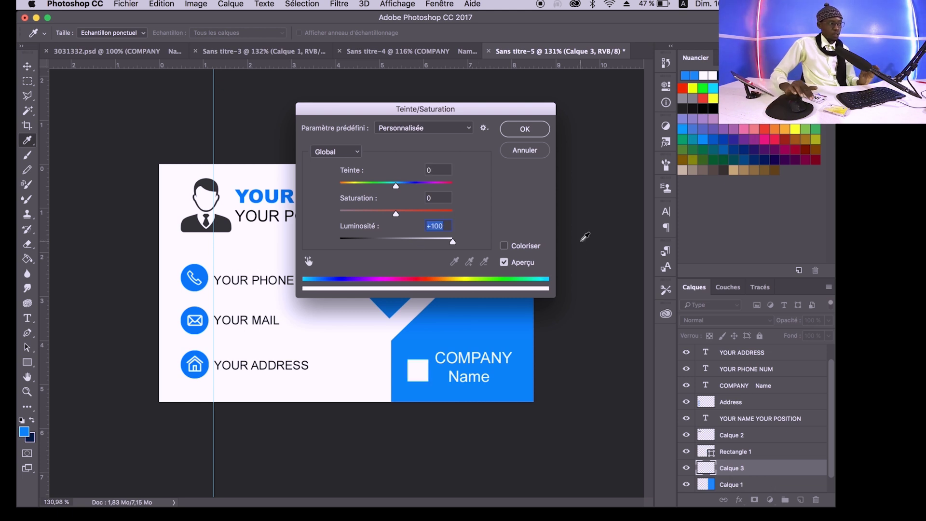
key(Return)
Step: Delete the white square's interior to leave a bracket and nudge it beside COMPANY Name
key(m)
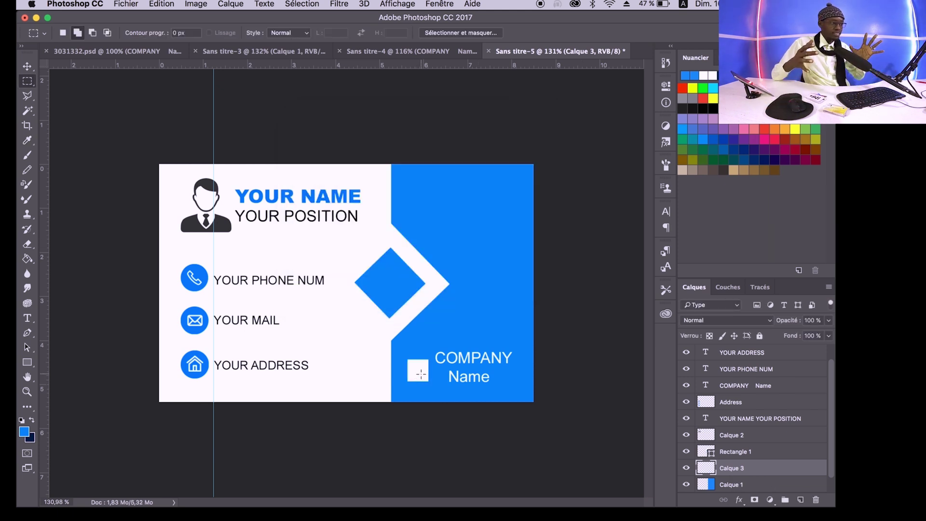
drag(451, 360, 417, 380)
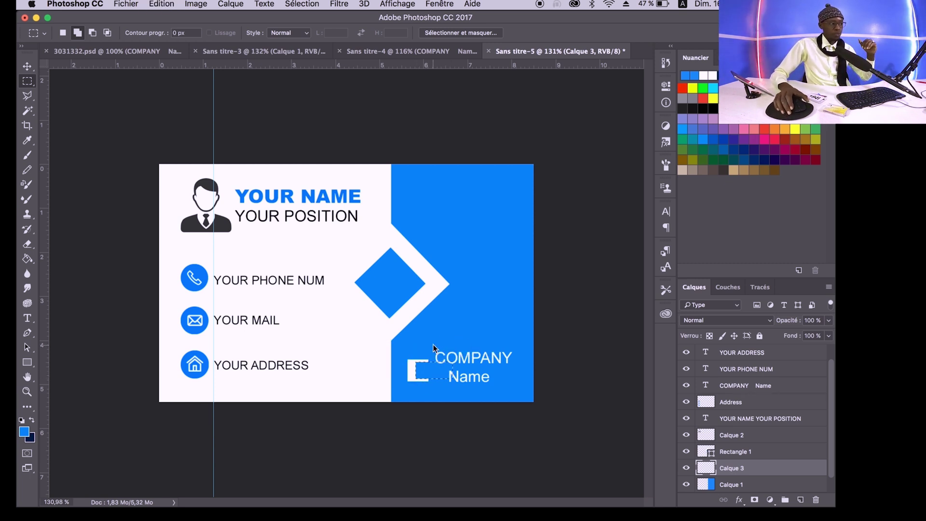
key(Delete)
key(ctrl+d)
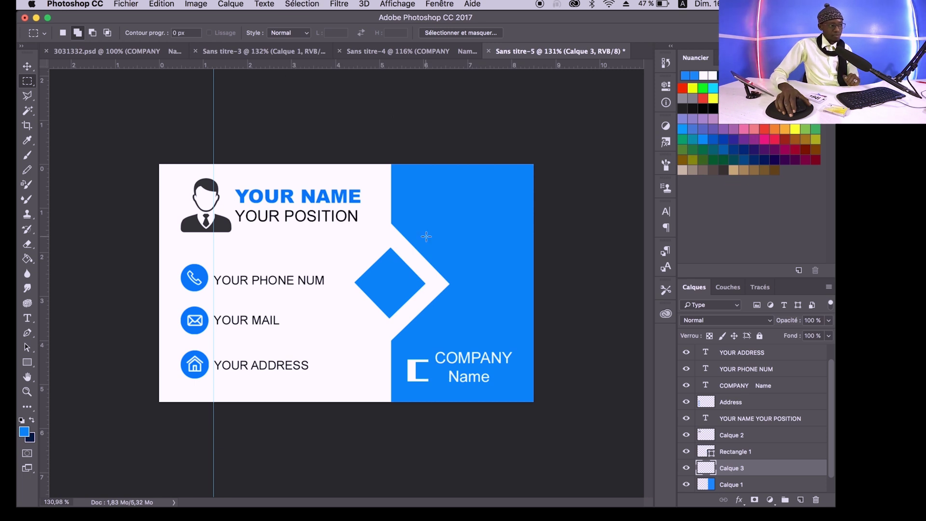
key(v)
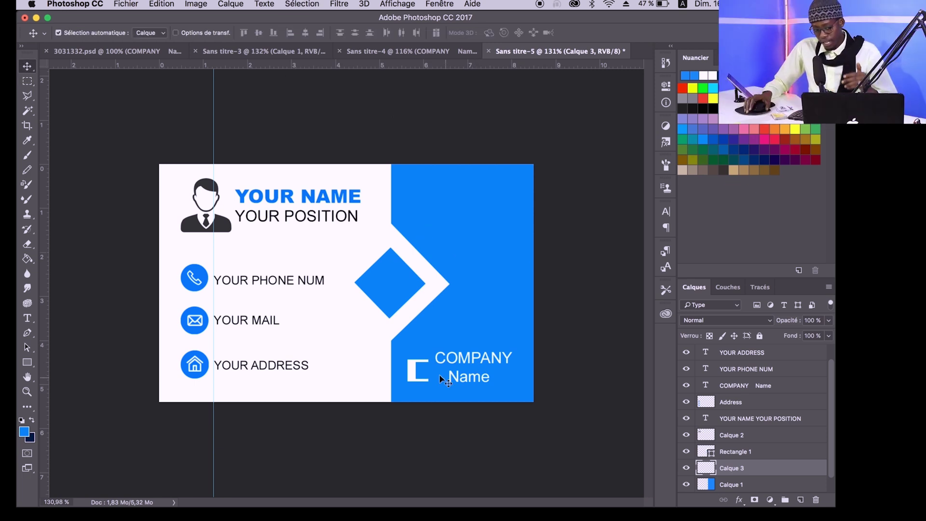
drag(414, 372, 414, 371)
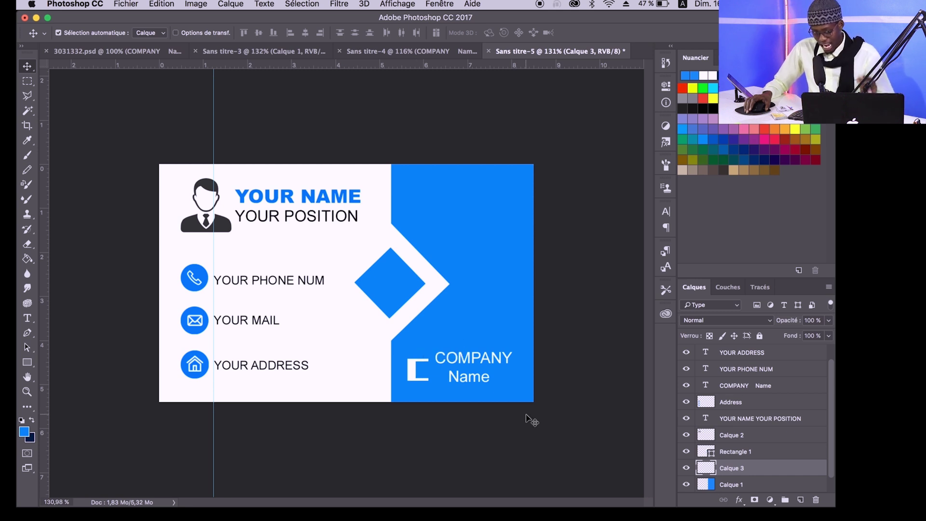
key(t)
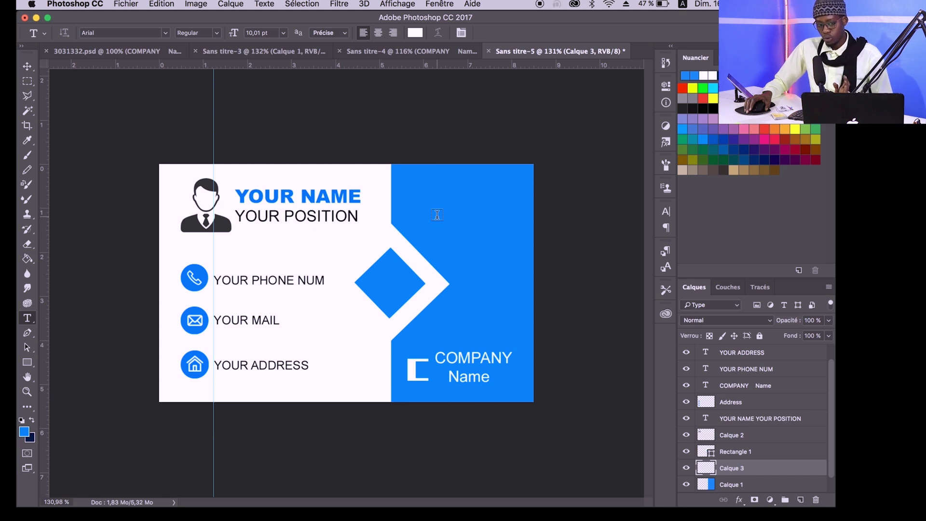
Step: Enter 'Logo ou Profil' in the upper blue area, shift it right, and raise it near the top
click(437, 215)
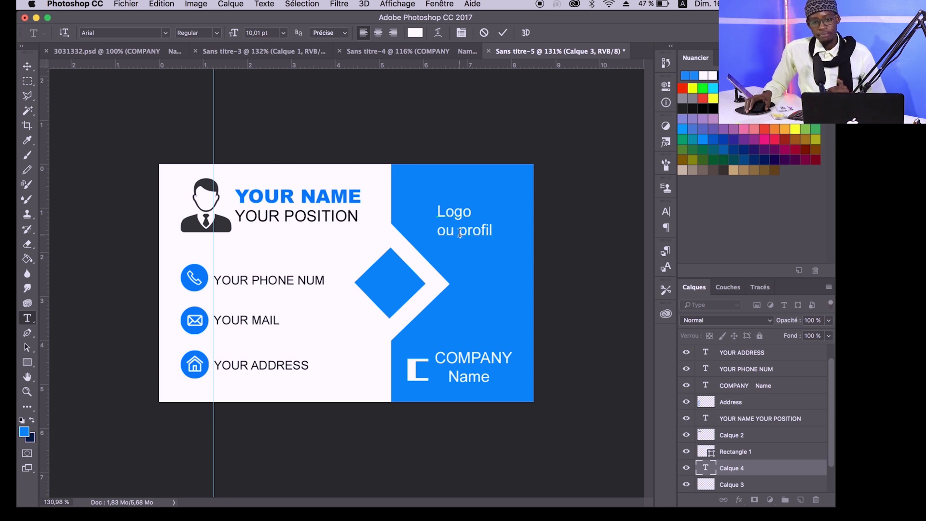
key(ctrl+a)
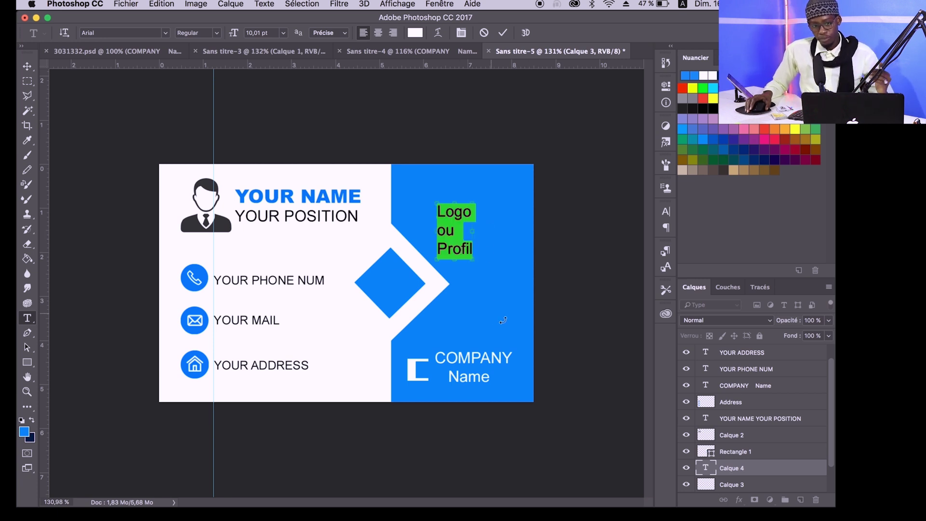
drag(463, 233, 476, 233)
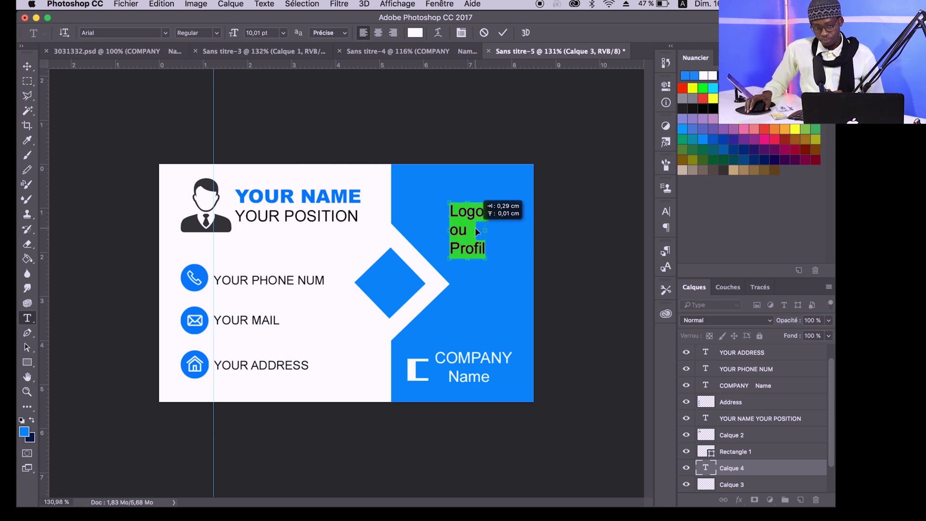
click(503, 34)
key(v)
drag(453, 240, 458, 222)
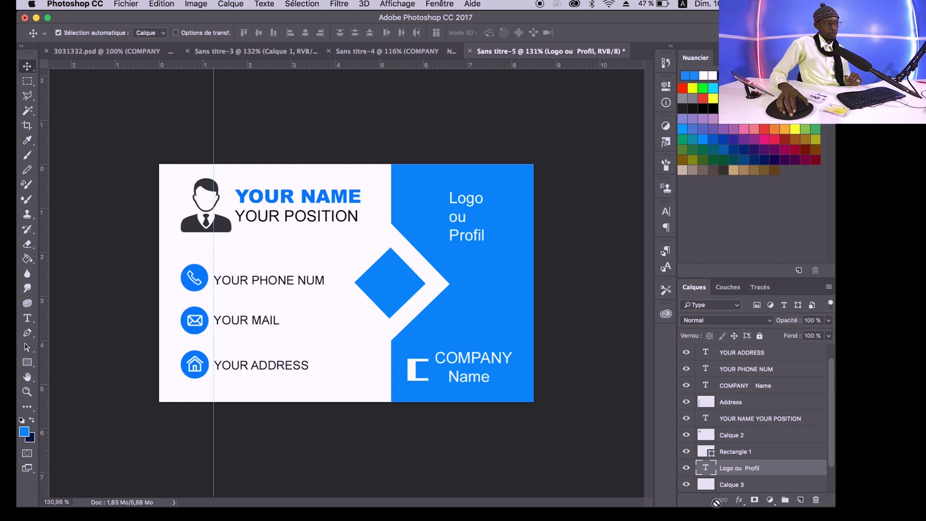
scroll(414, 368, up, 3)
scroll(412, 367, down, 3)
scroll(410, 364, up, 1)
scroll(410, 364, down, 1)
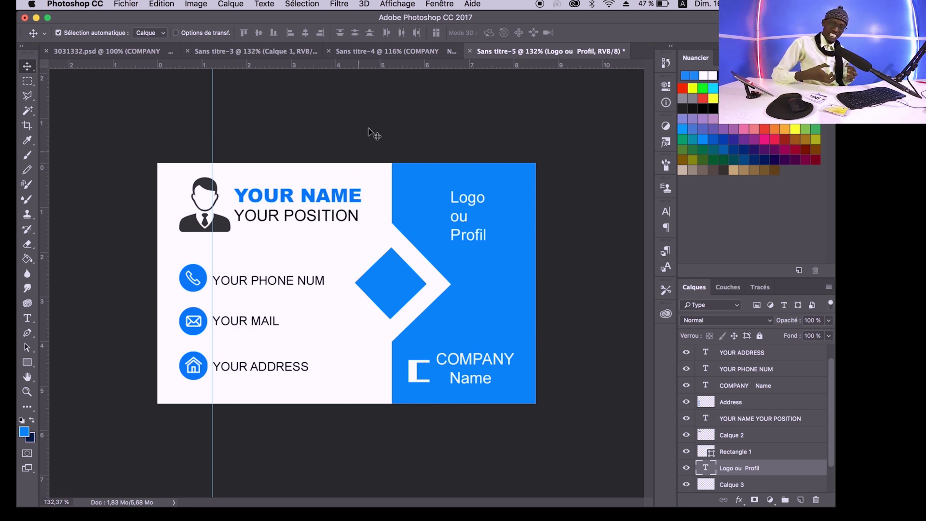
click(383, 52)
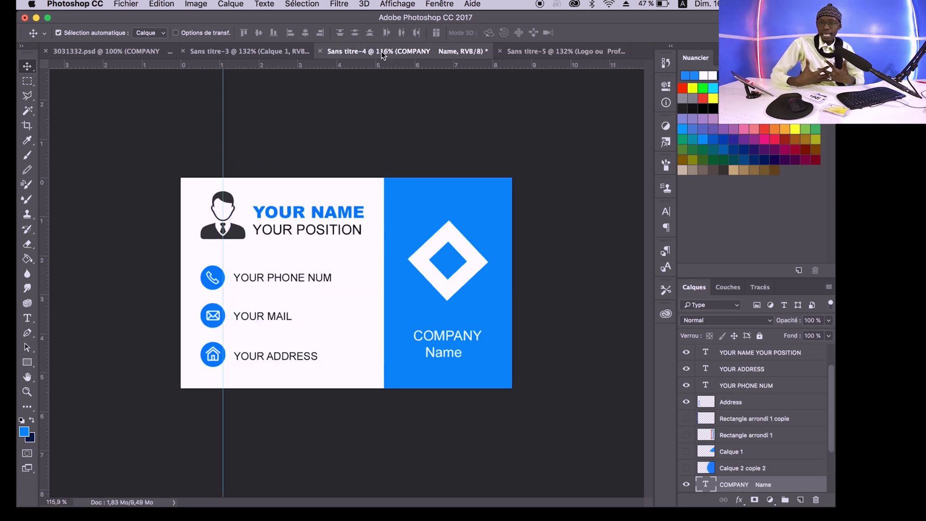
click(288, 56)
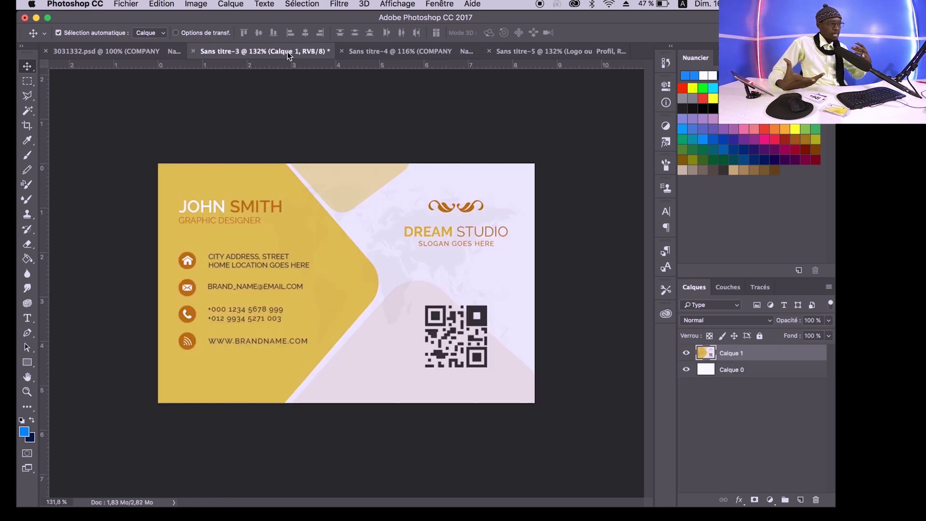
click(133, 56)
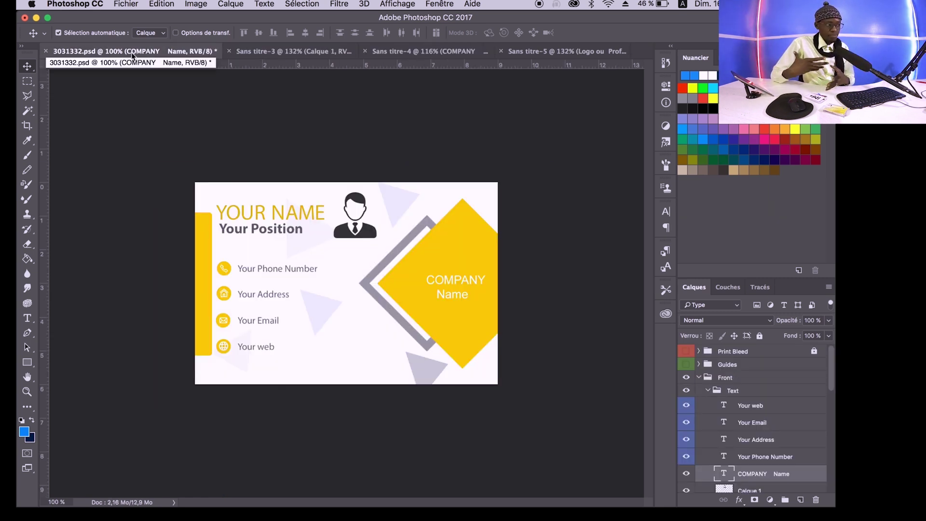
click(556, 53)
click(434, 278)
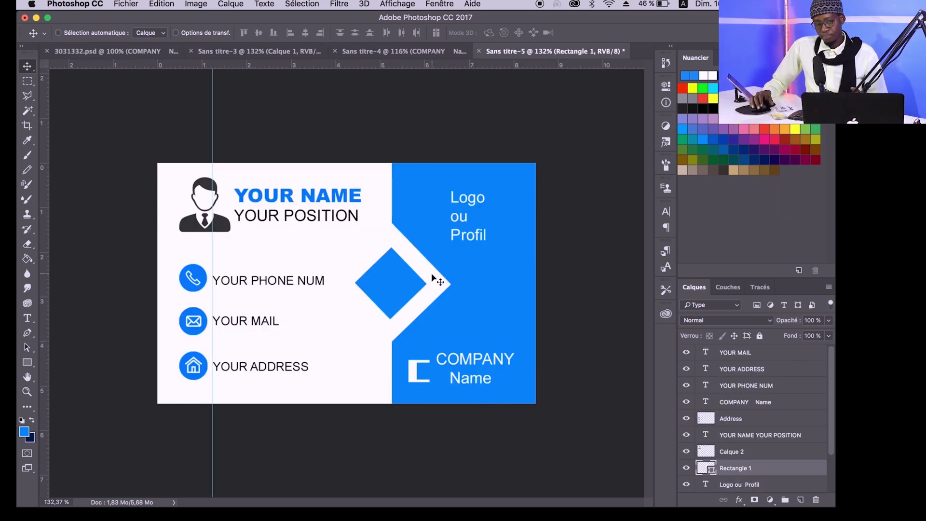
Step: Duplicate the blue diamond shape layer Rectangle 1 with Ctrl+J
key(ctrl+j)
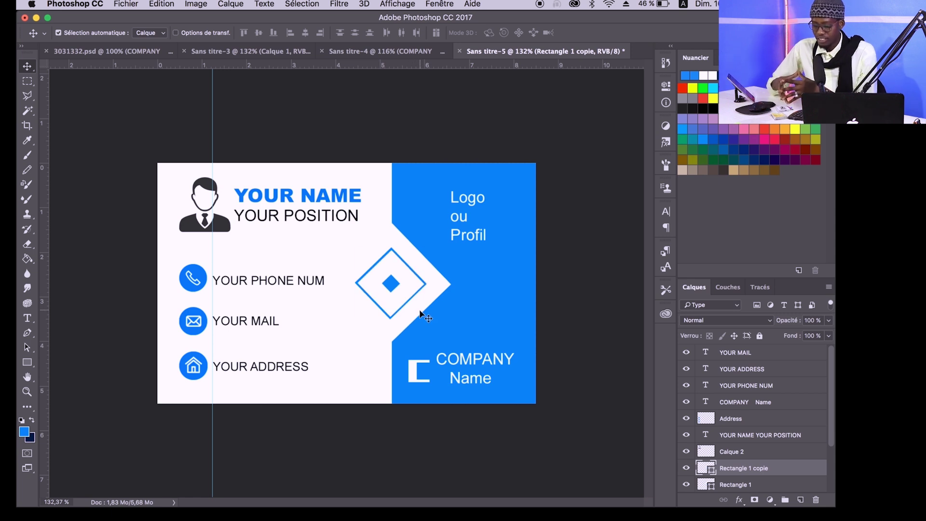